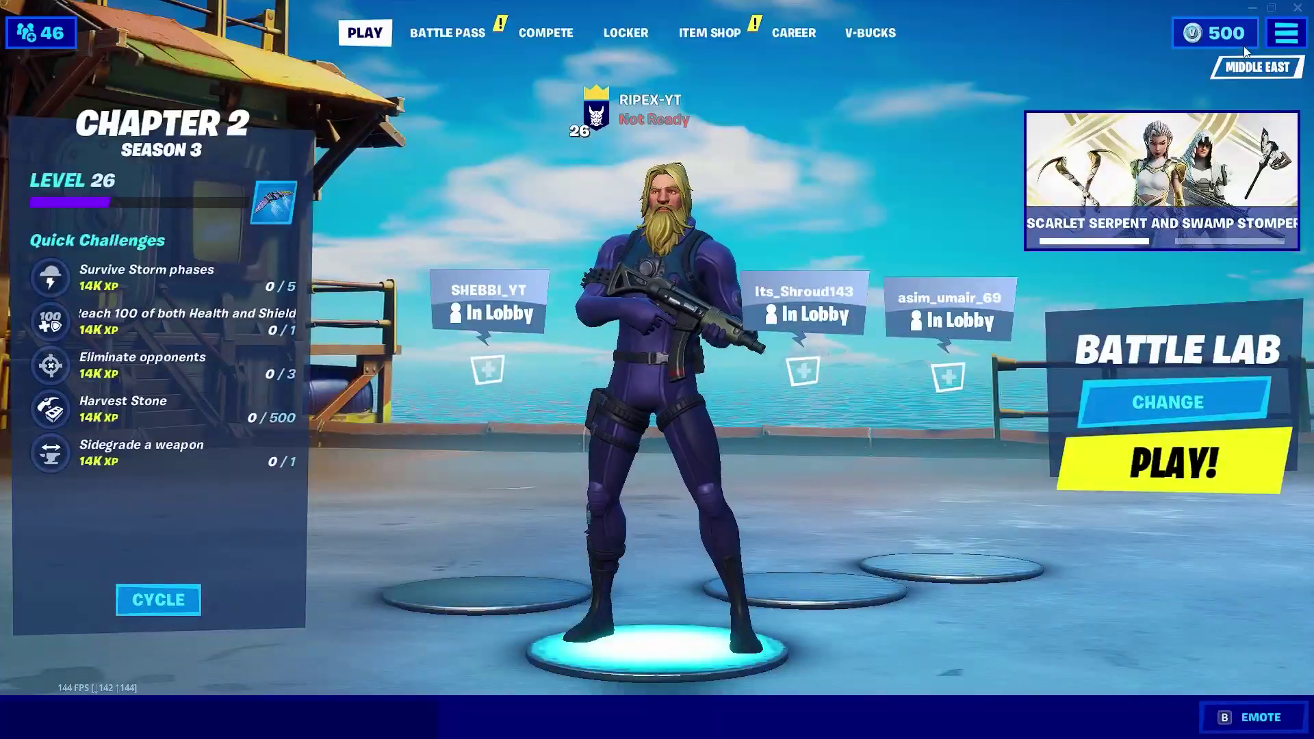
# Restore Chrome, review the Visual C++ Redistributable and DirectX 11 pages, then show the Downloads list.
pyautogui.click(1286, 32)
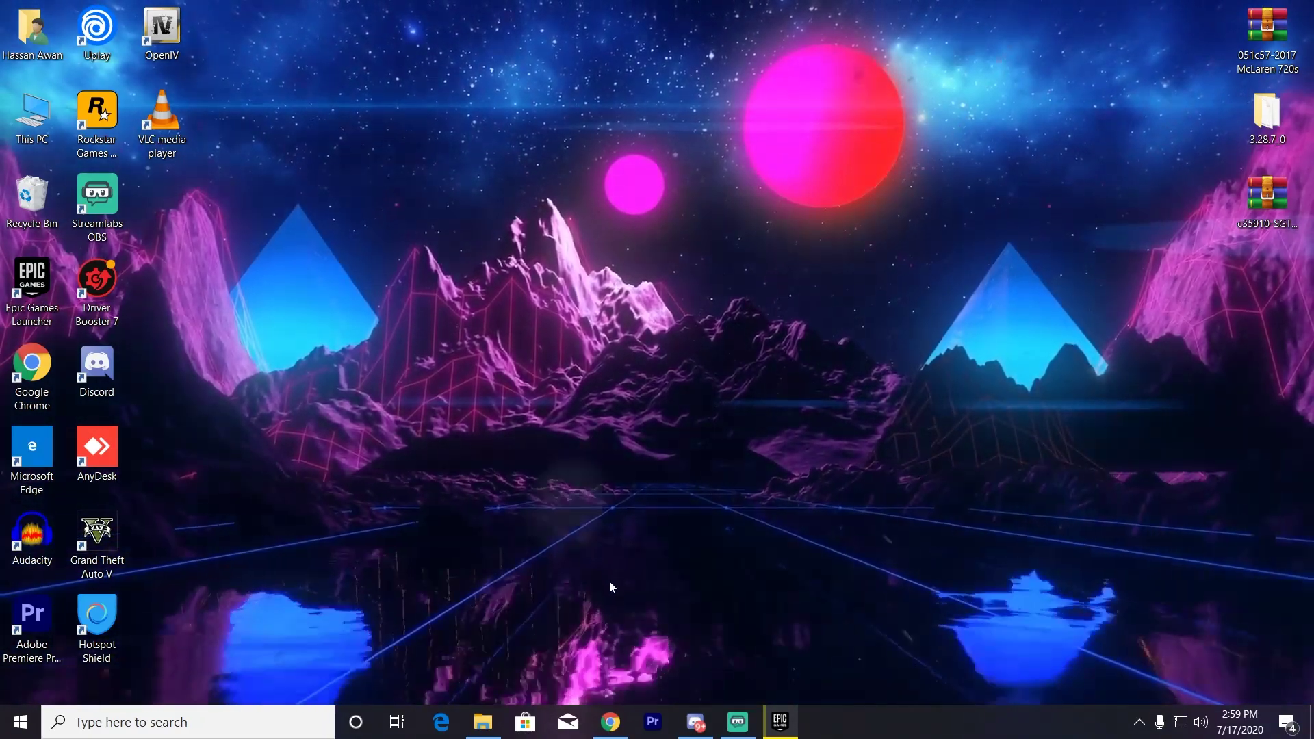
pyautogui.click(611, 721)
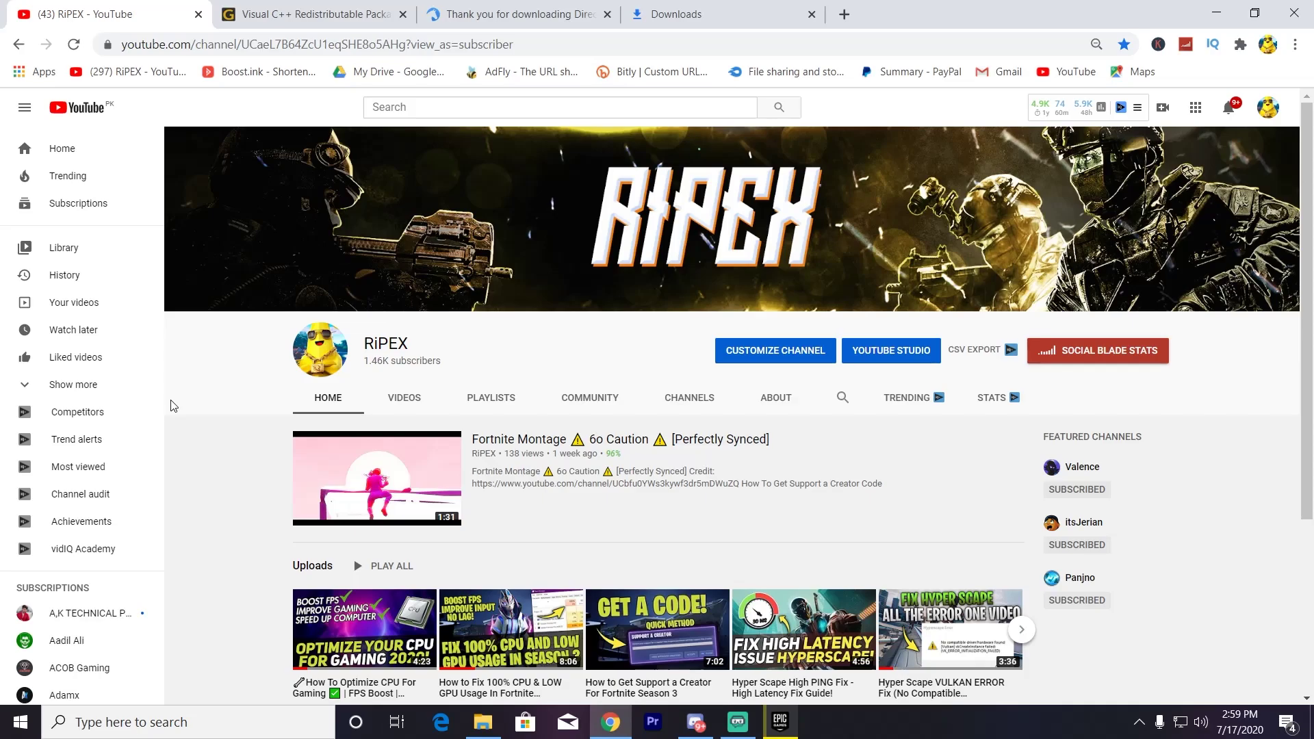
pyautogui.click(301, 15)
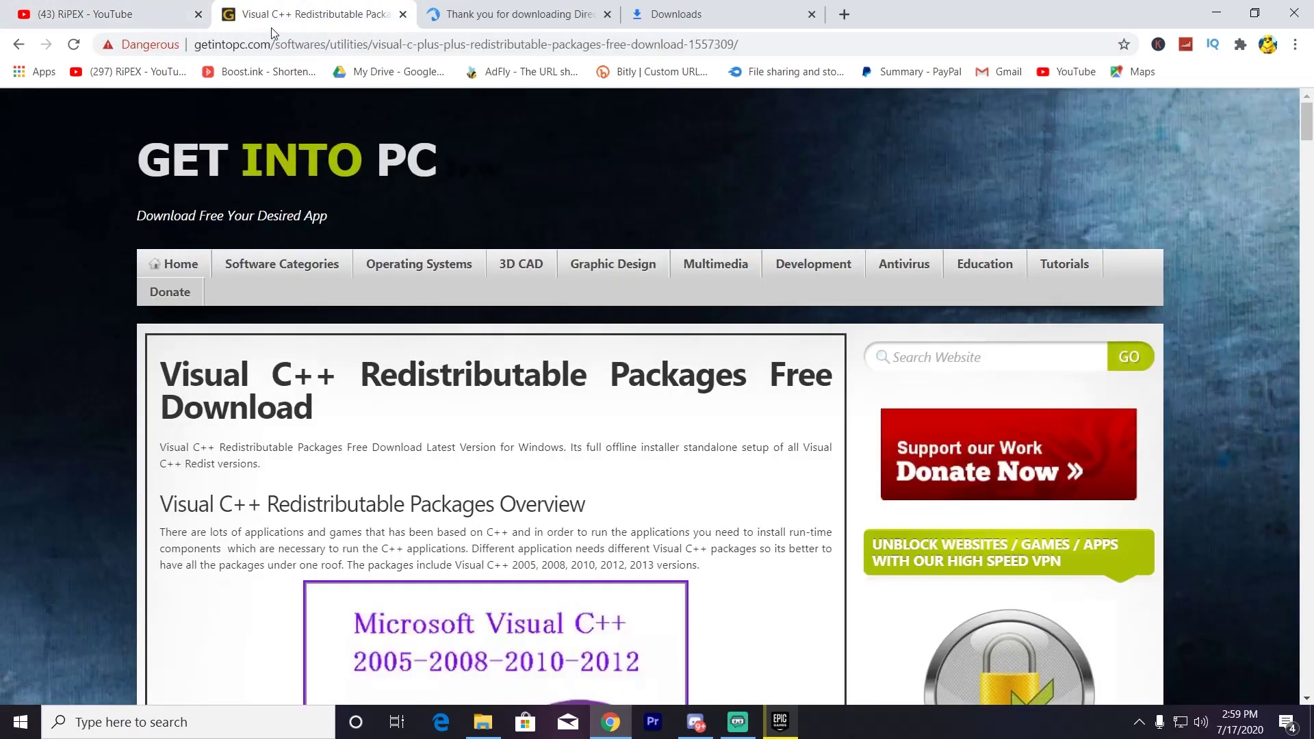
pyautogui.scroll(-15, 379, 499)
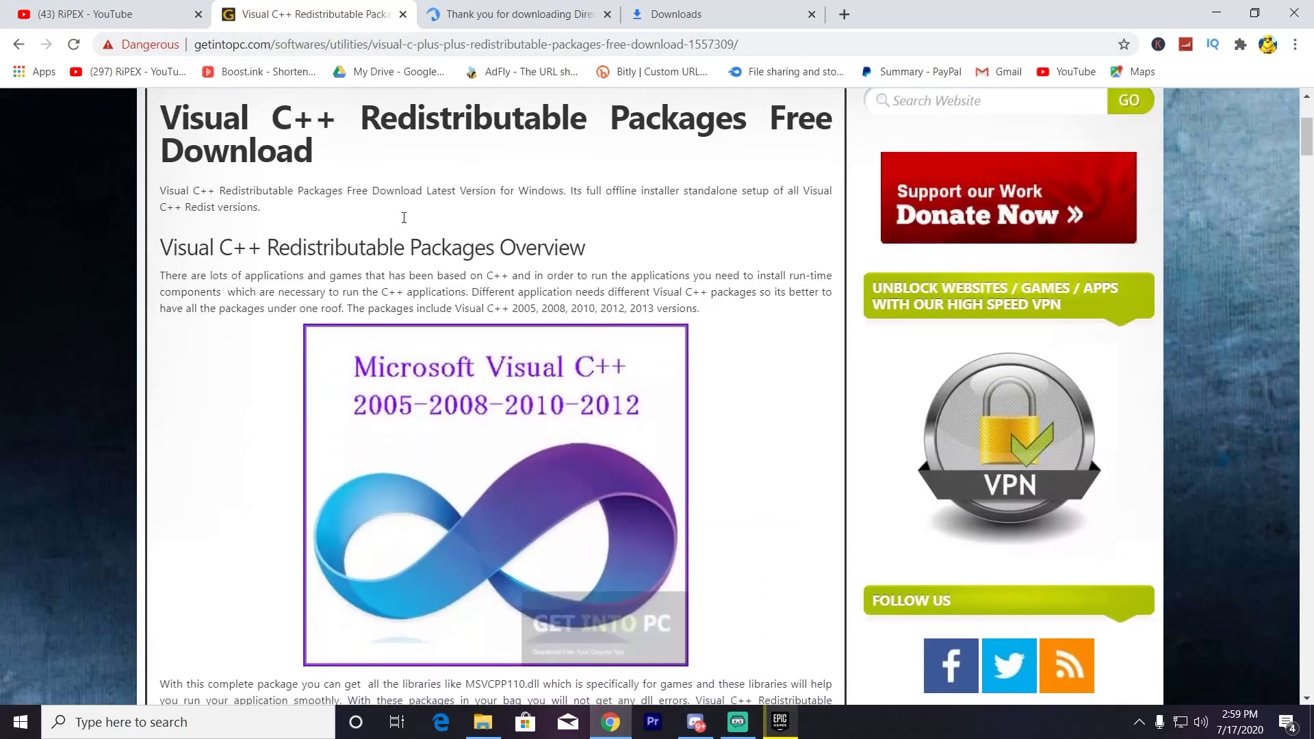
pyautogui.scroll(-18, 381, 399)
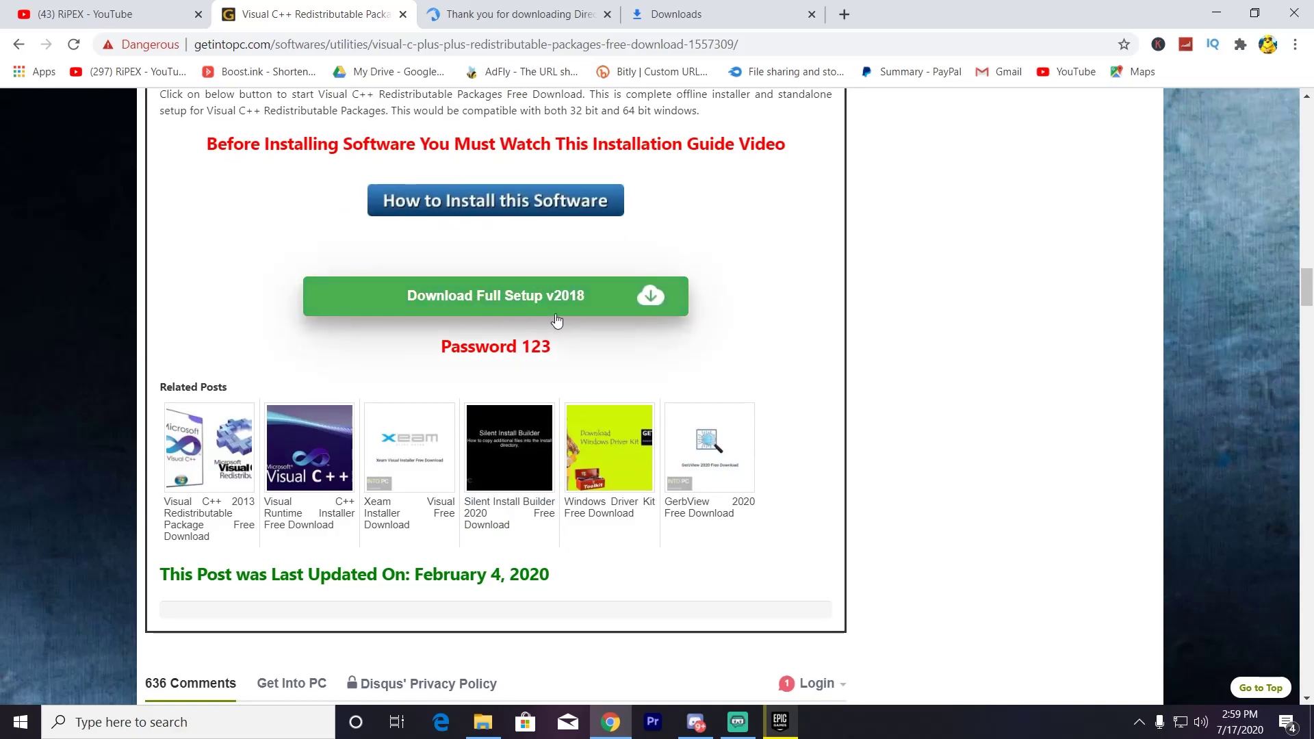
pyautogui.click(445, 26)
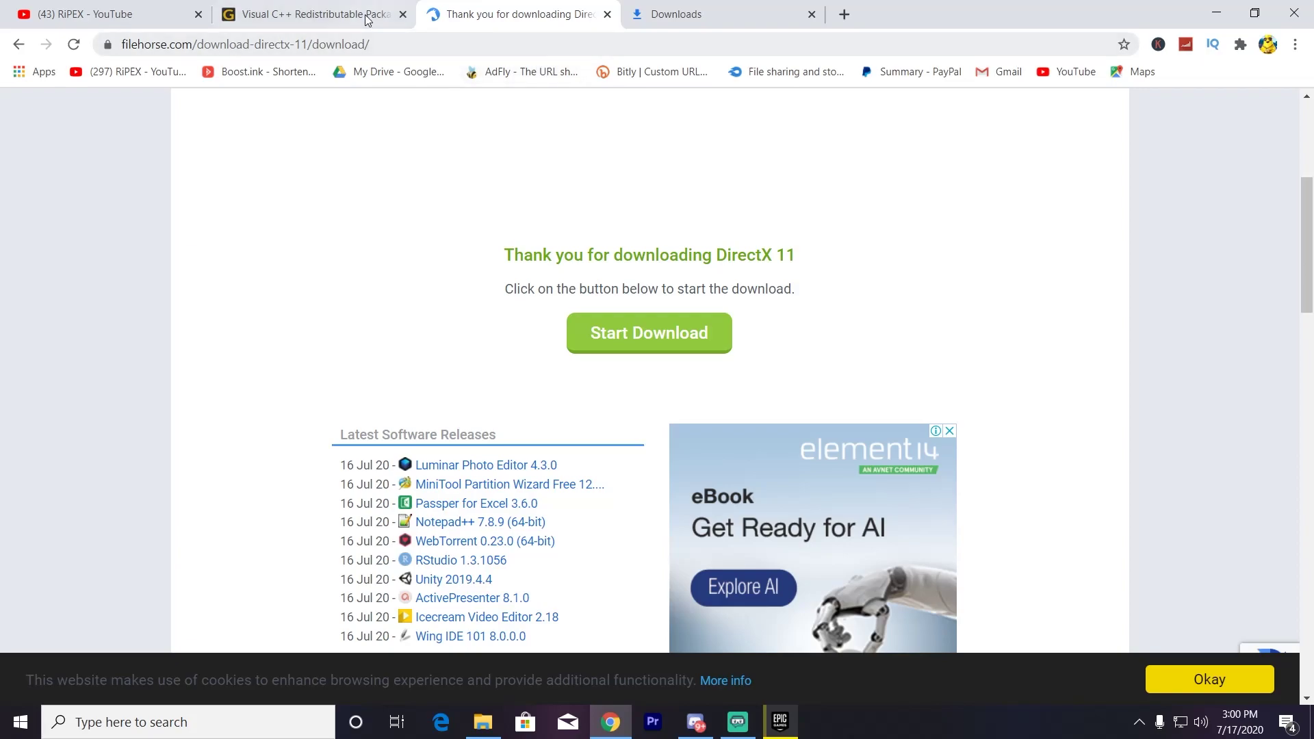
pyautogui.click(681, 7)
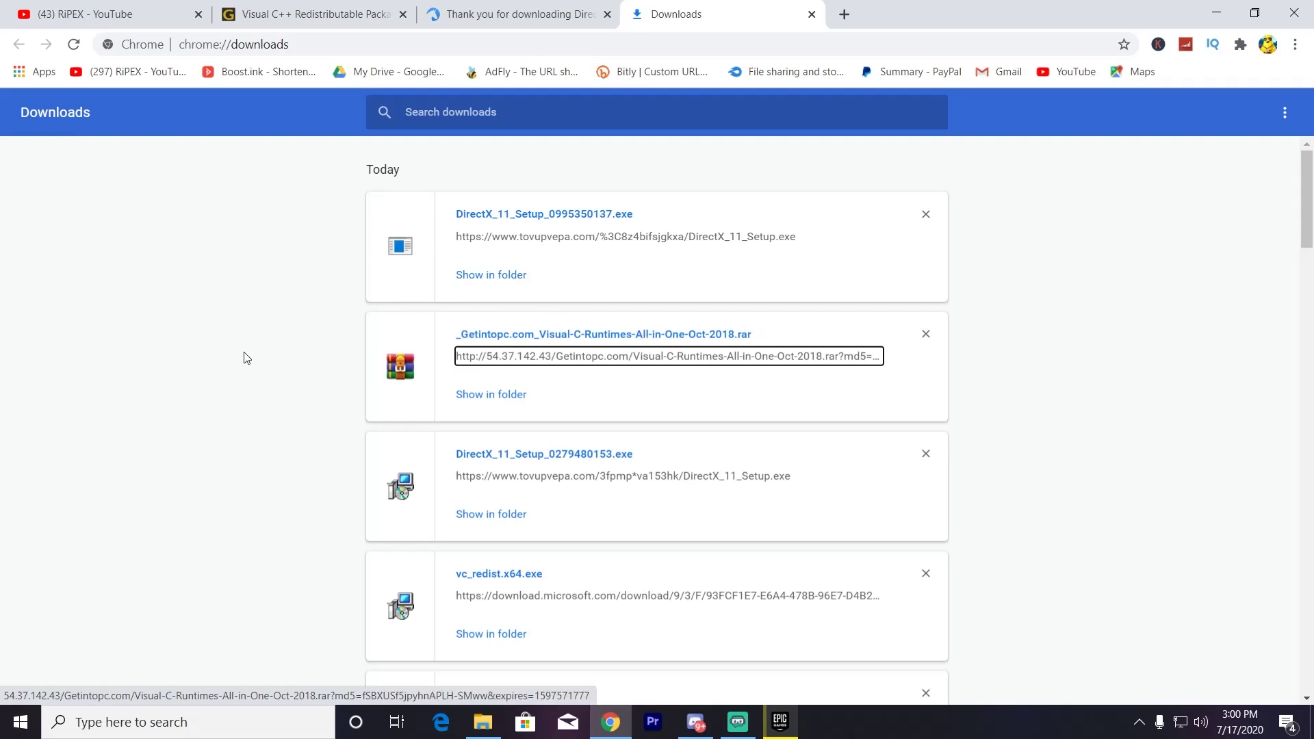
# Drag the Visual C Runtimes .rar and DirectX 11 setup from Chrome downloads onto the desktop, then close Chrome.
pyautogui.doubleClick(930, 6)
pyautogui.moveTo(381, 383); pyautogui.dragTo(1006, 373)
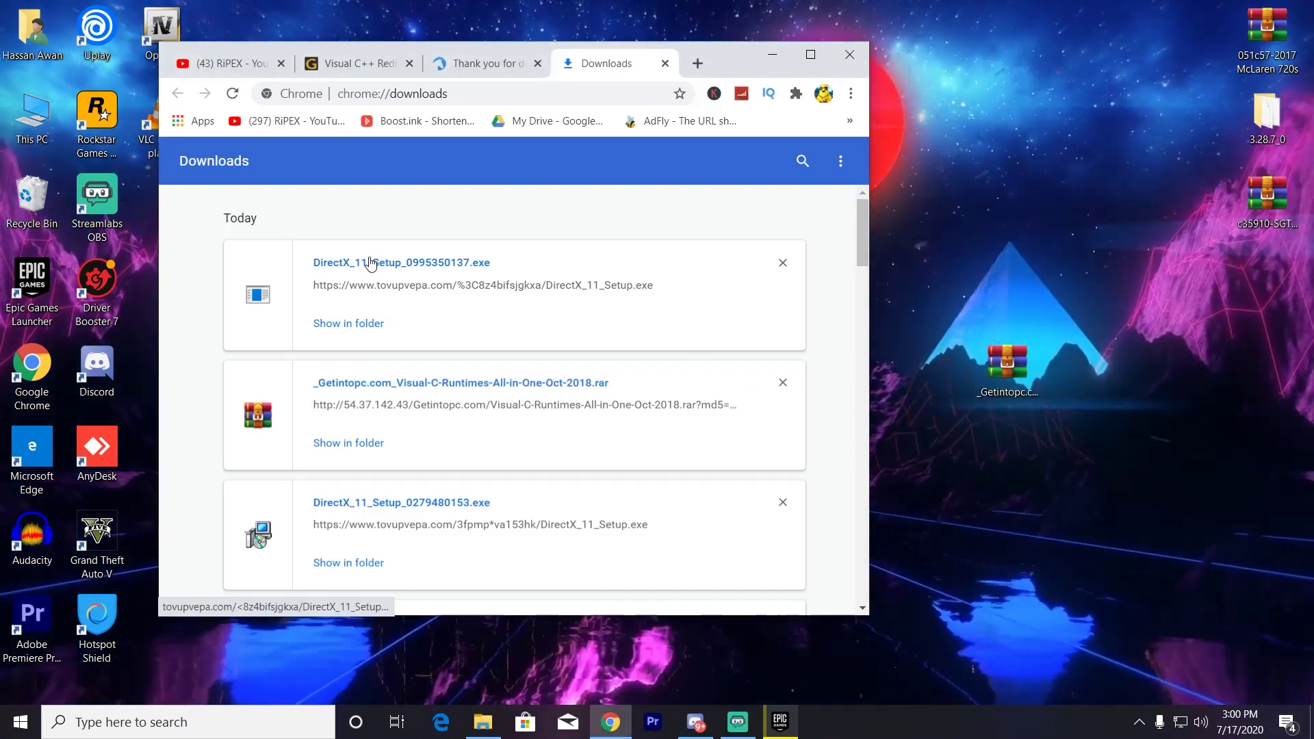
pyautogui.moveTo(370, 263); pyautogui.dragTo(997, 236)
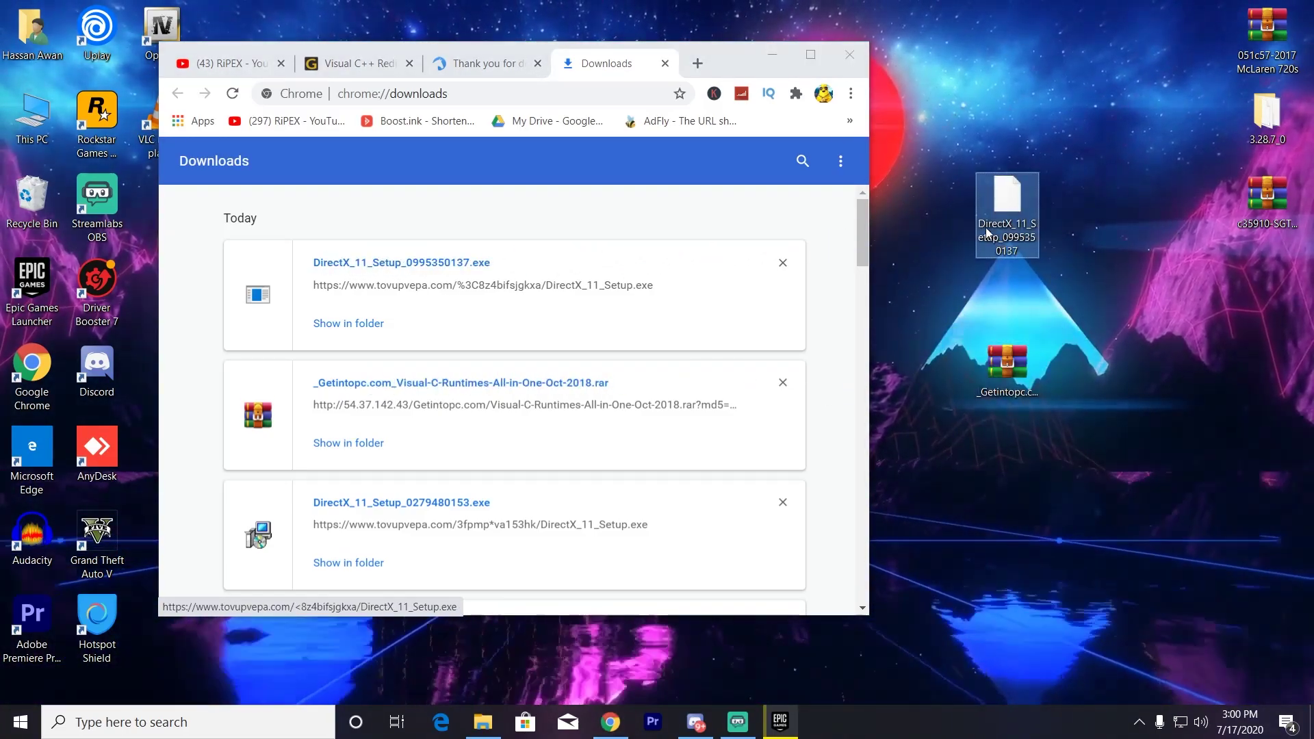
pyautogui.click(849, 55)
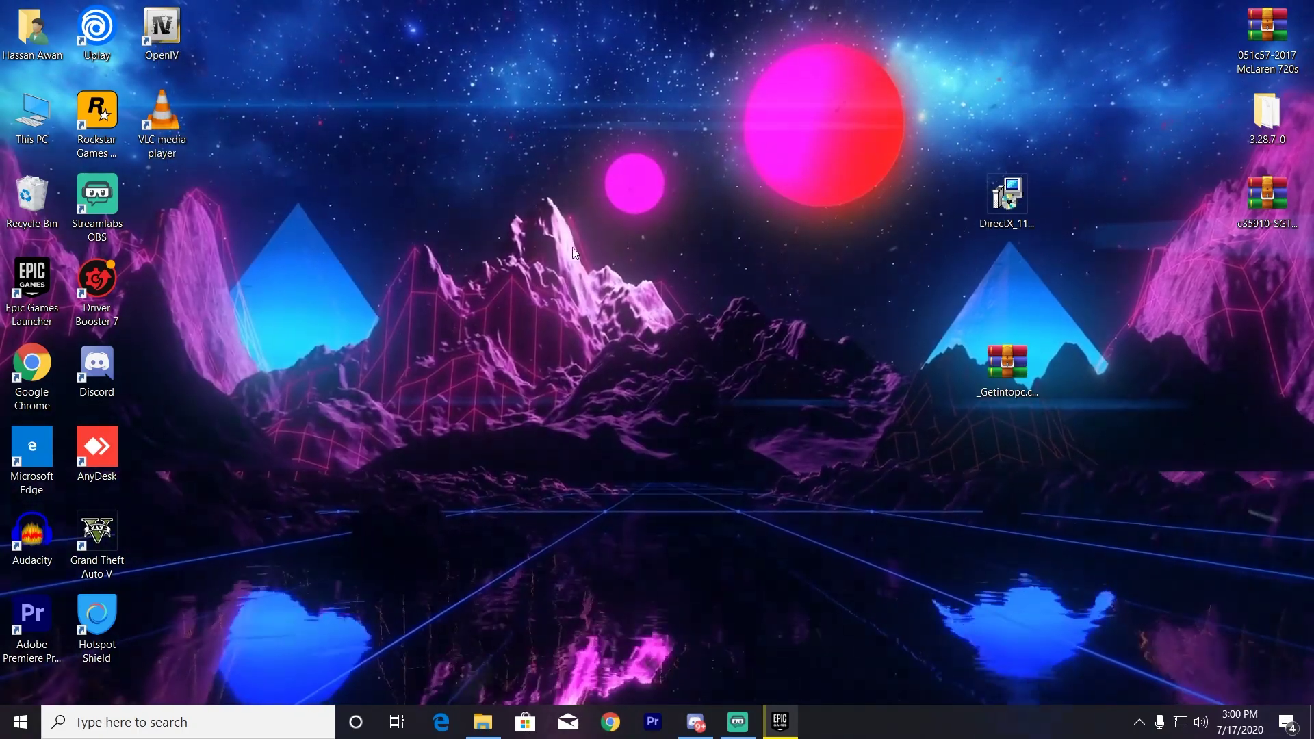
# Extract the Visual C Runtimes archive to _Getintopc with its password, then reposition the extracted folder.
pyautogui.rightClick(996, 382)
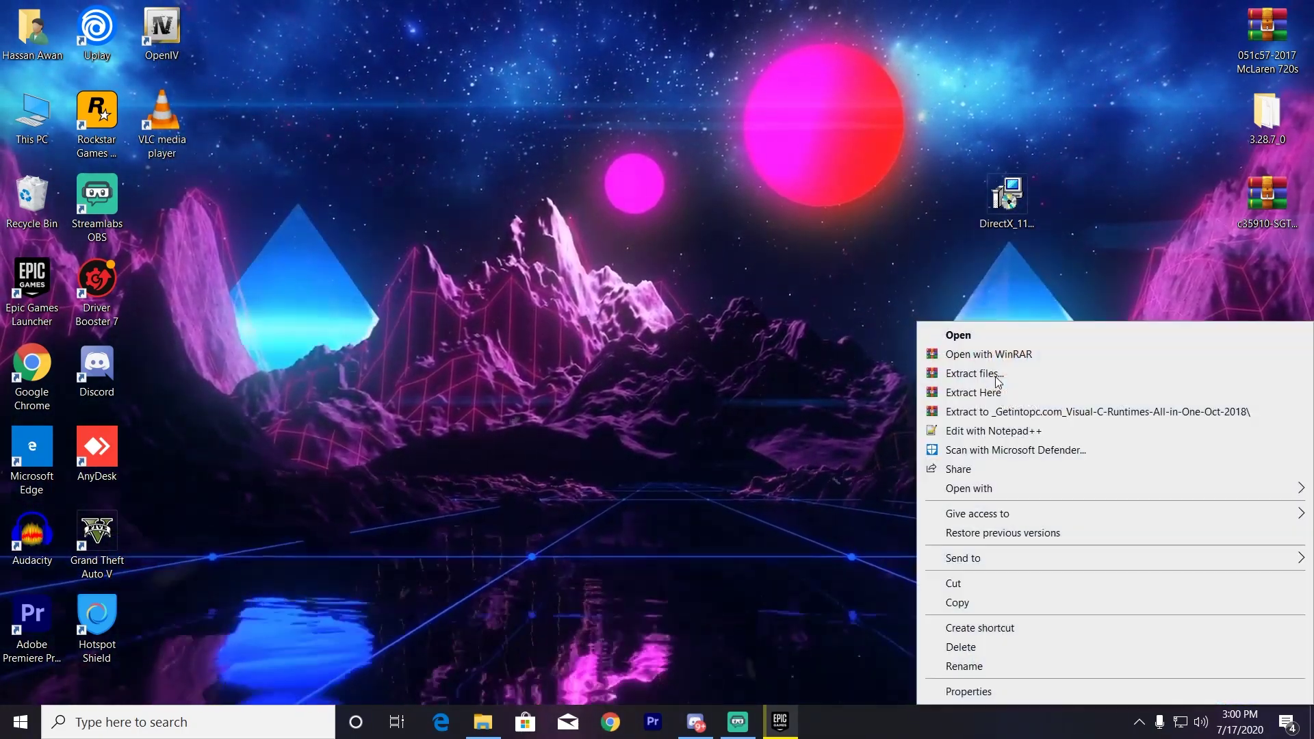
pyautogui.click(975, 412)
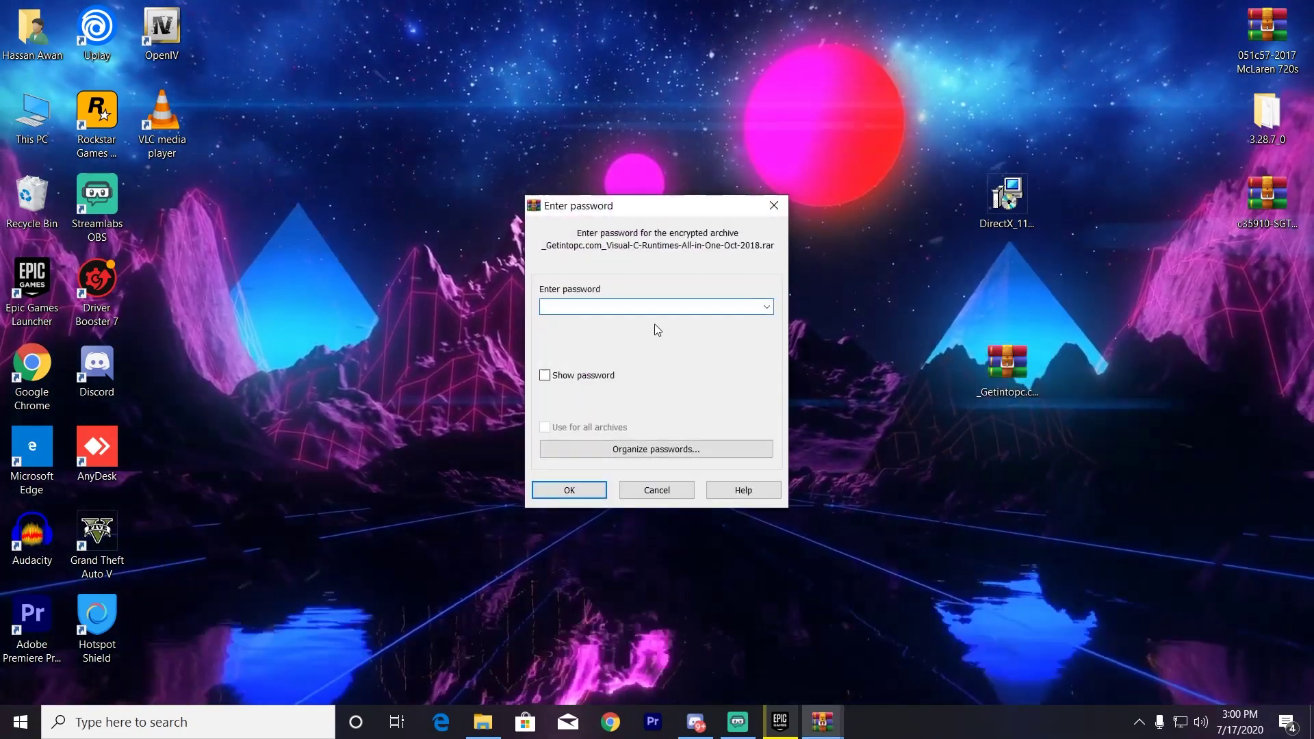
pyautogui.write('123')
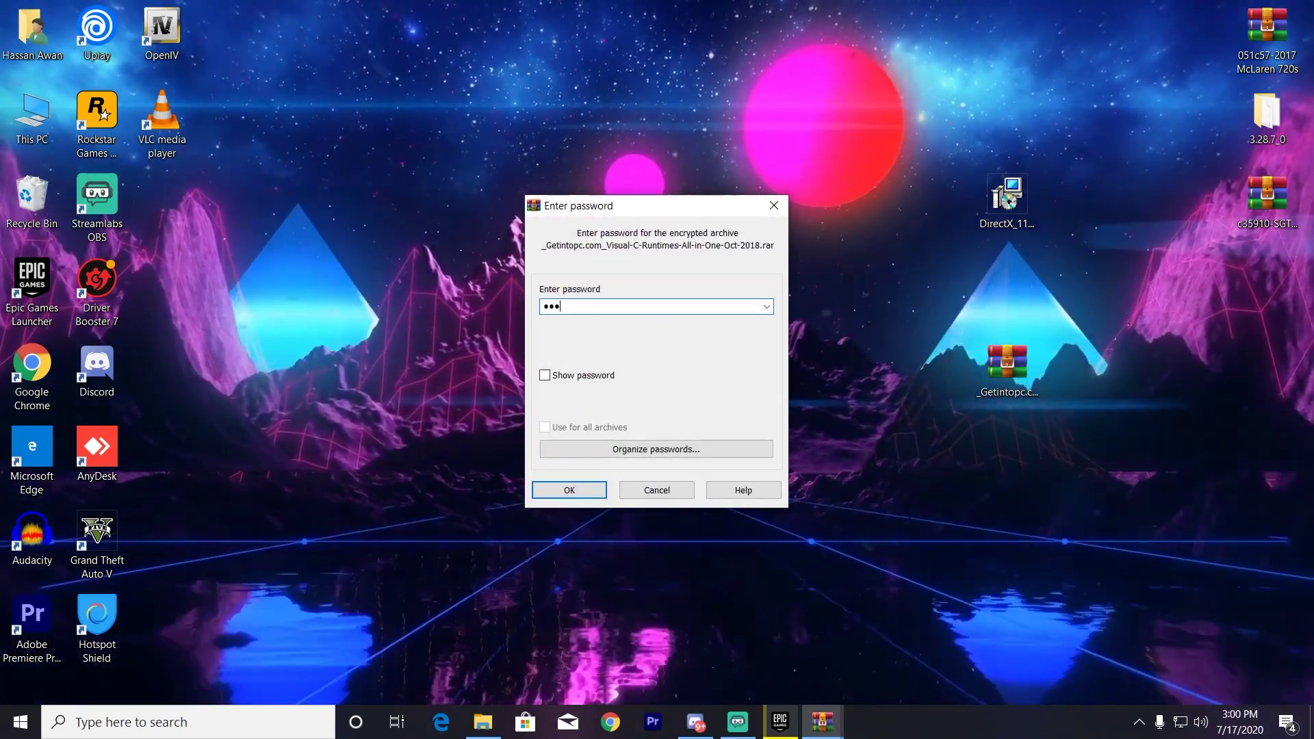
pyautogui.click(546, 375)
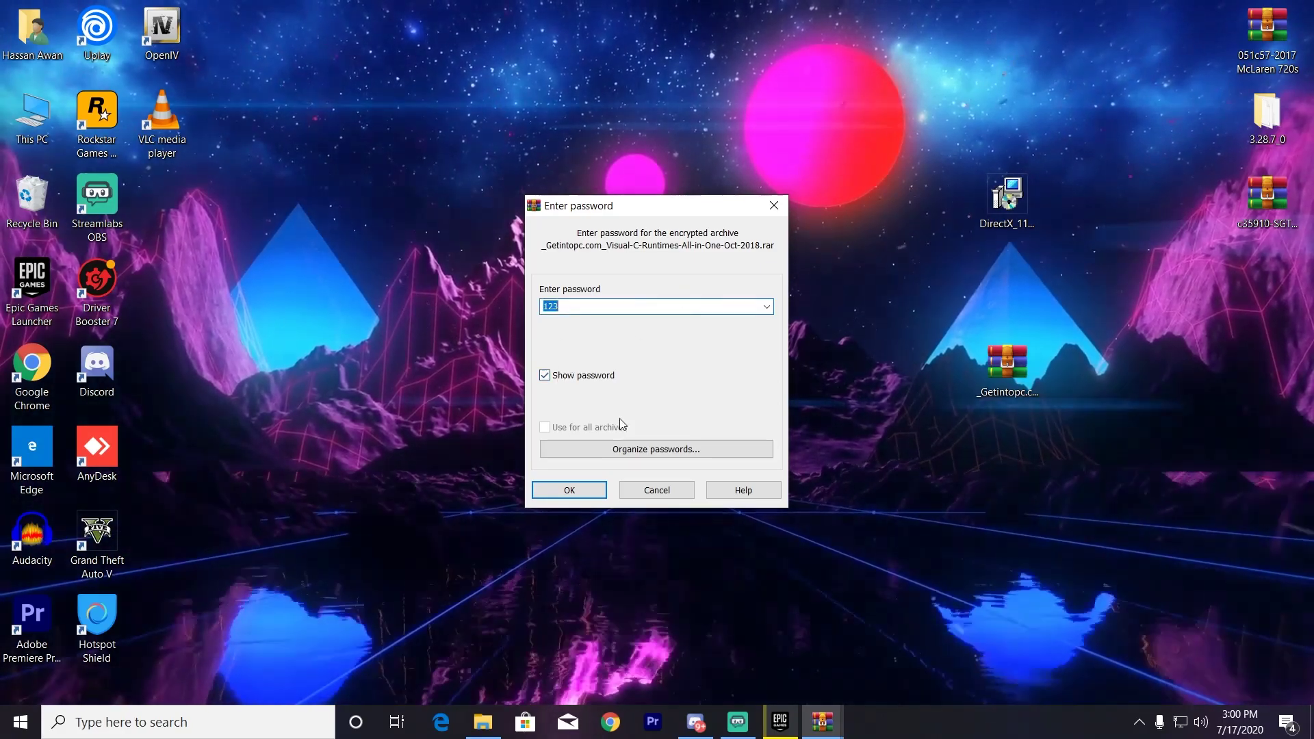
pyautogui.click(590, 491)
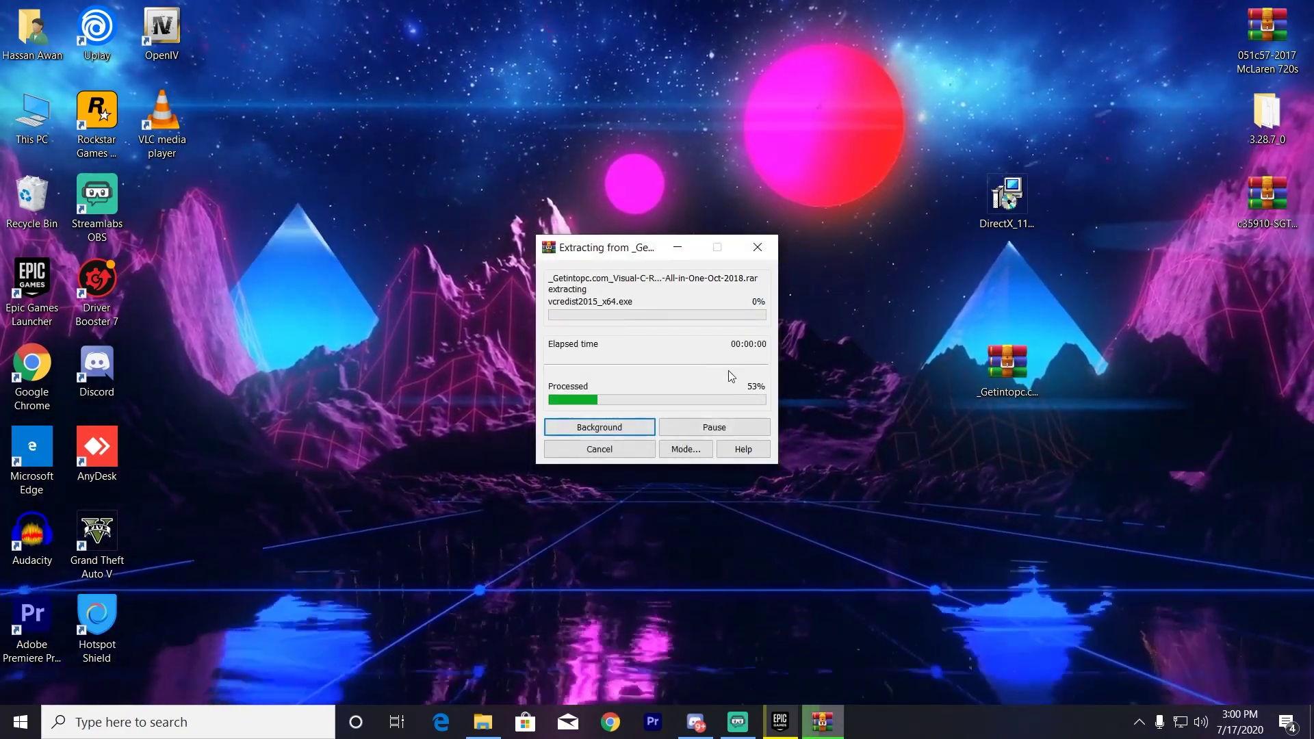
pyautogui.moveTo(162, 198); pyautogui.dragTo(731, 202)
# Open the nested Visual-C-Runtimes folders, run install_all as administrator, then return to the desktop.
pyautogui.doubleClick(736, 207)
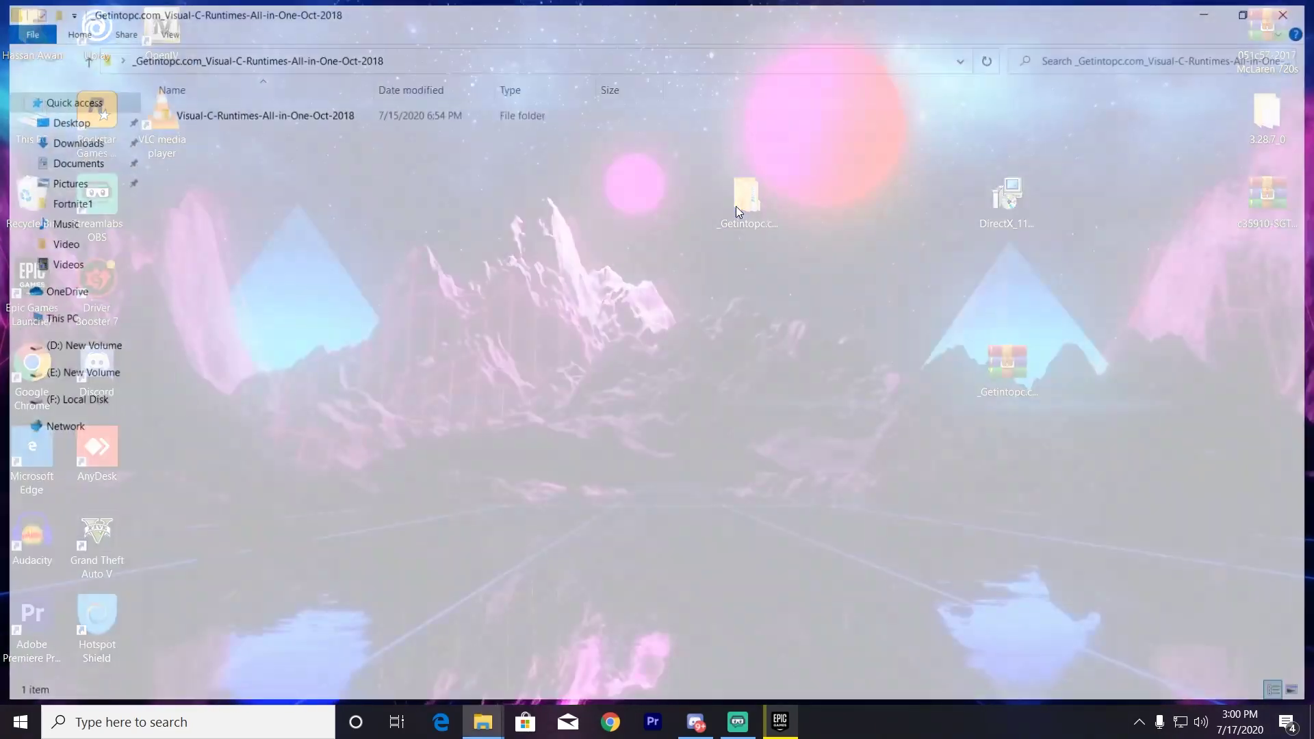
pyautogui.doubleClick(202, 116)
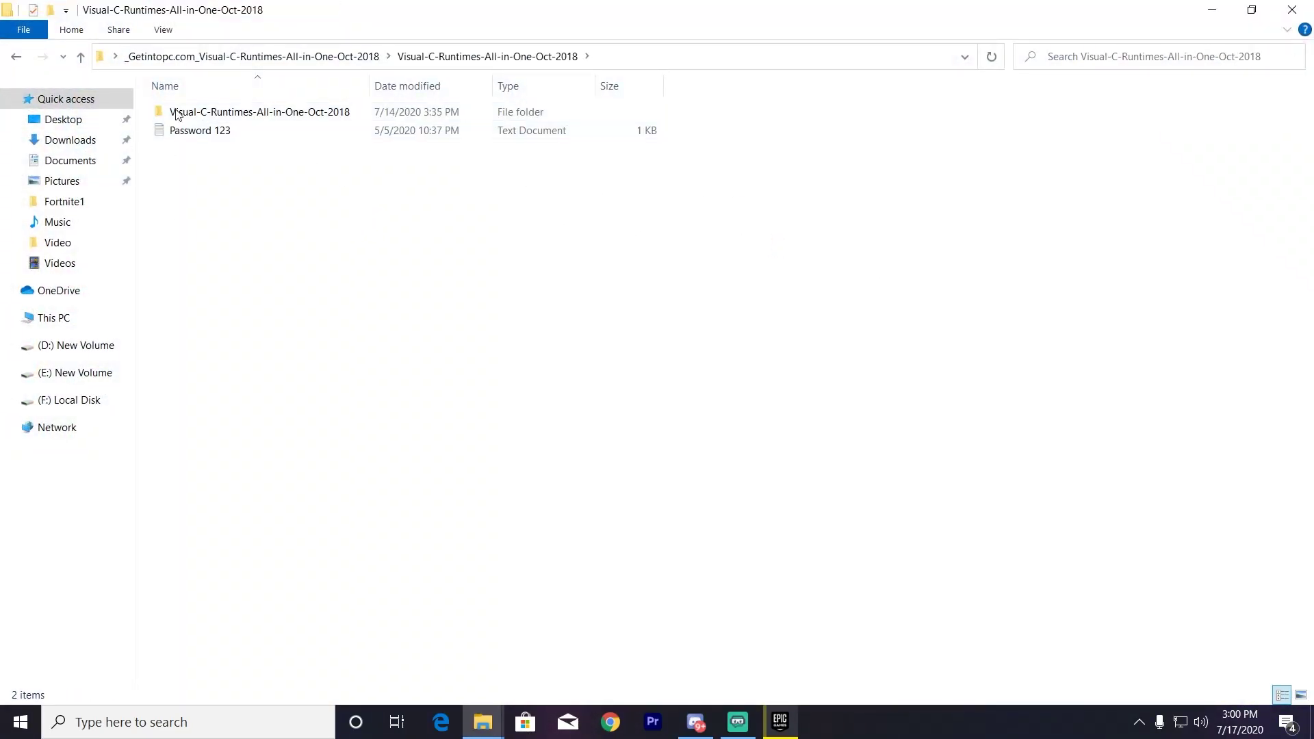
pyautogui.doubleClick(233, 117)
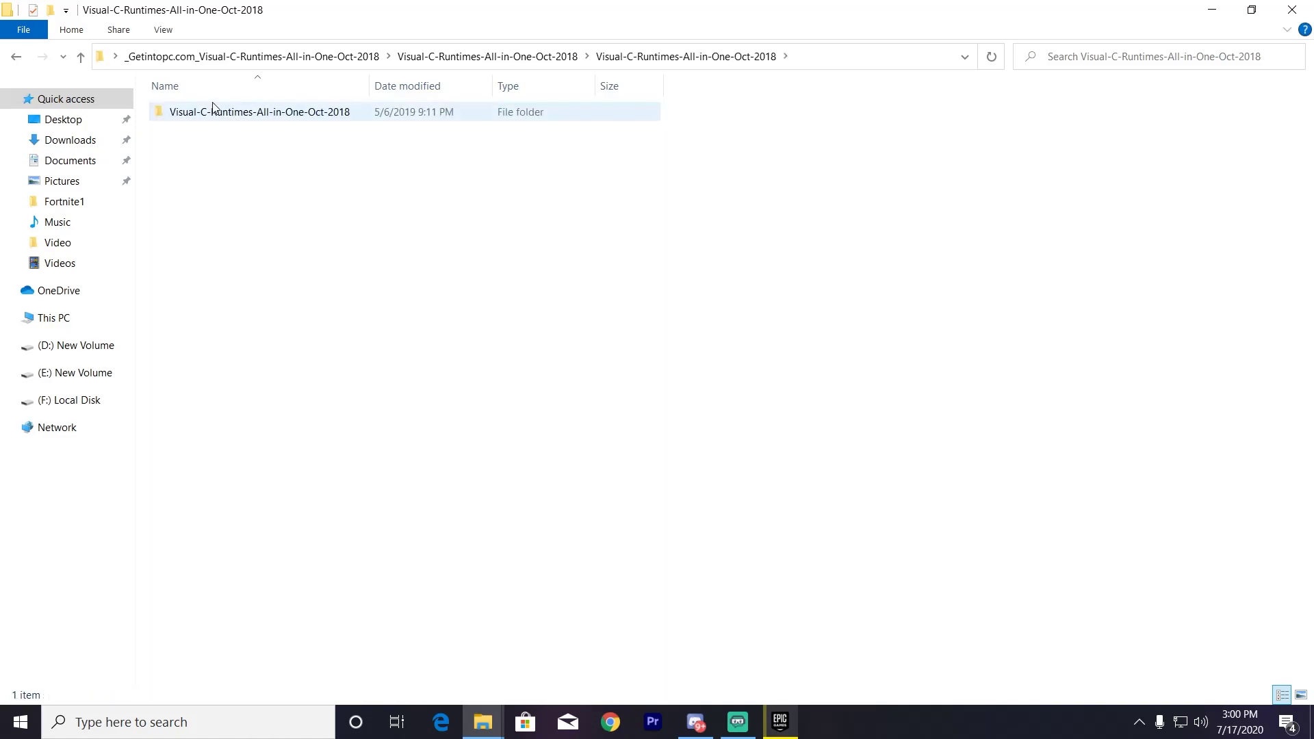
pyautogui.doubleClick(219, 112)
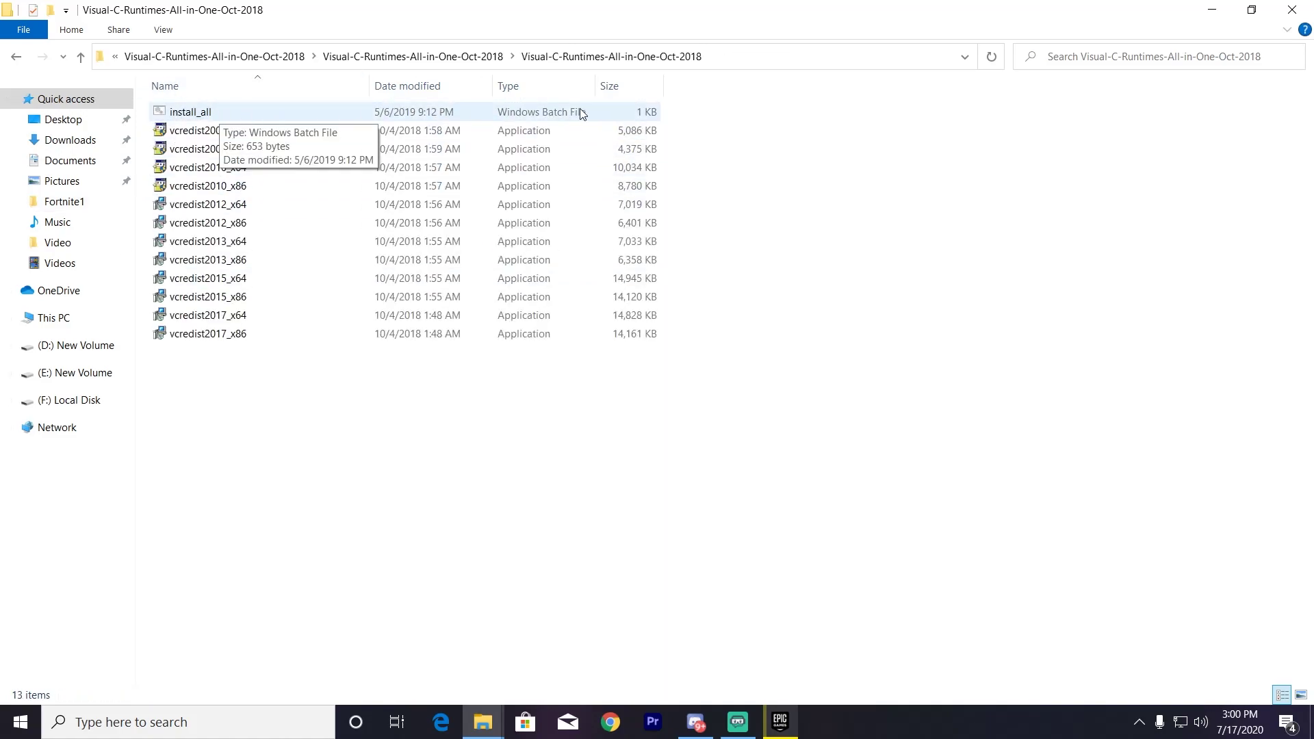
pyautogui.rightClick(446, 110)
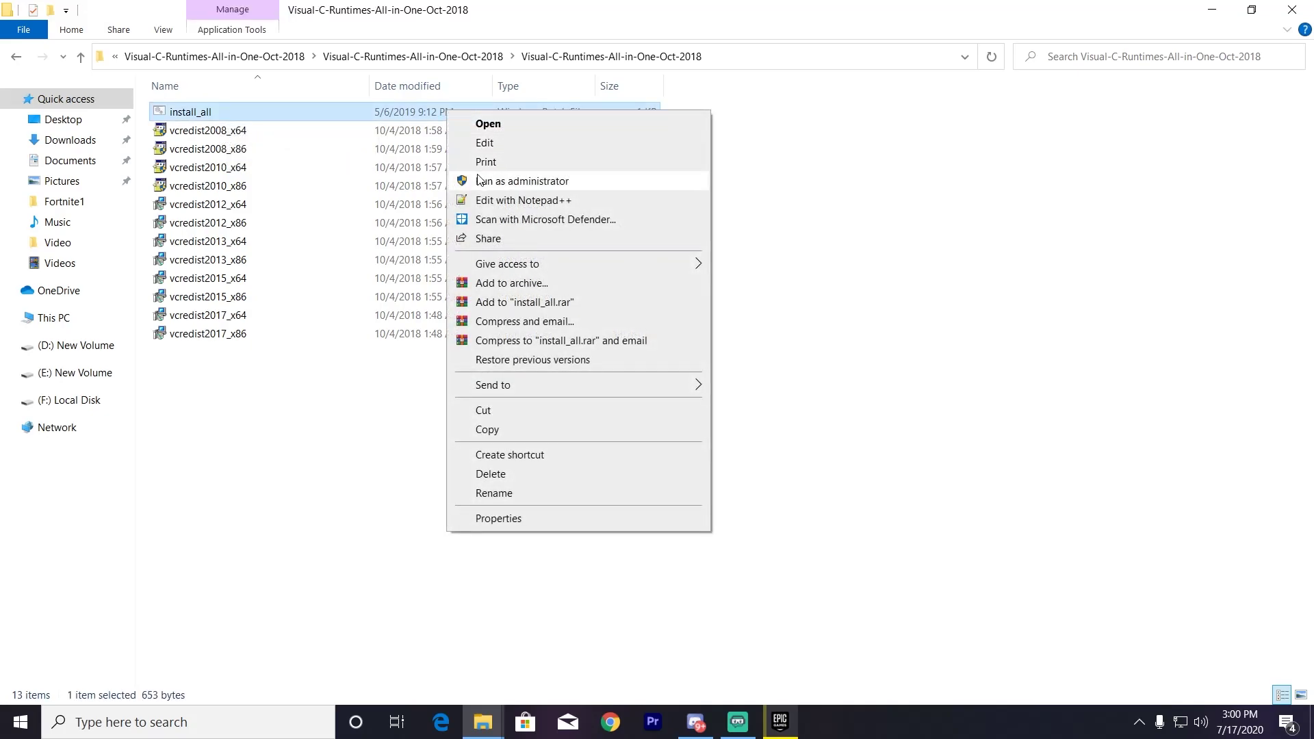
pyautogui.click(507, 181)
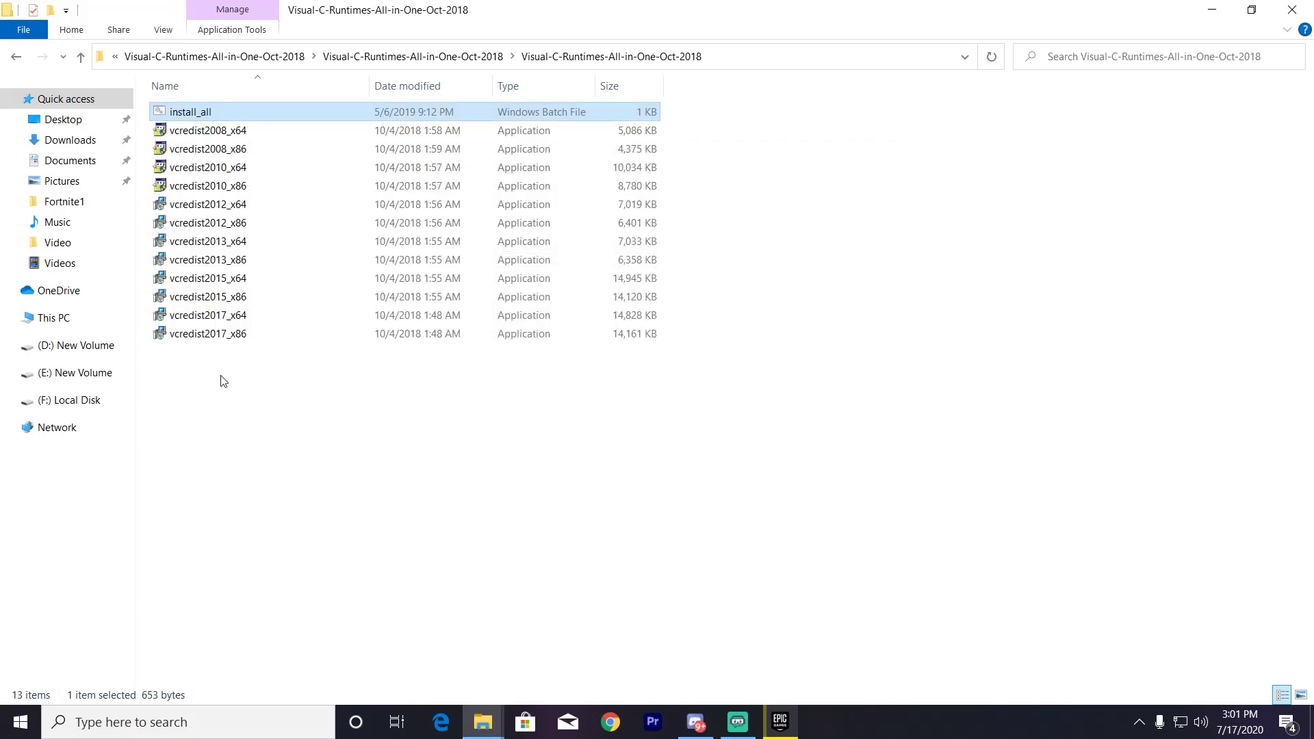
pyautogui.press('super+d')
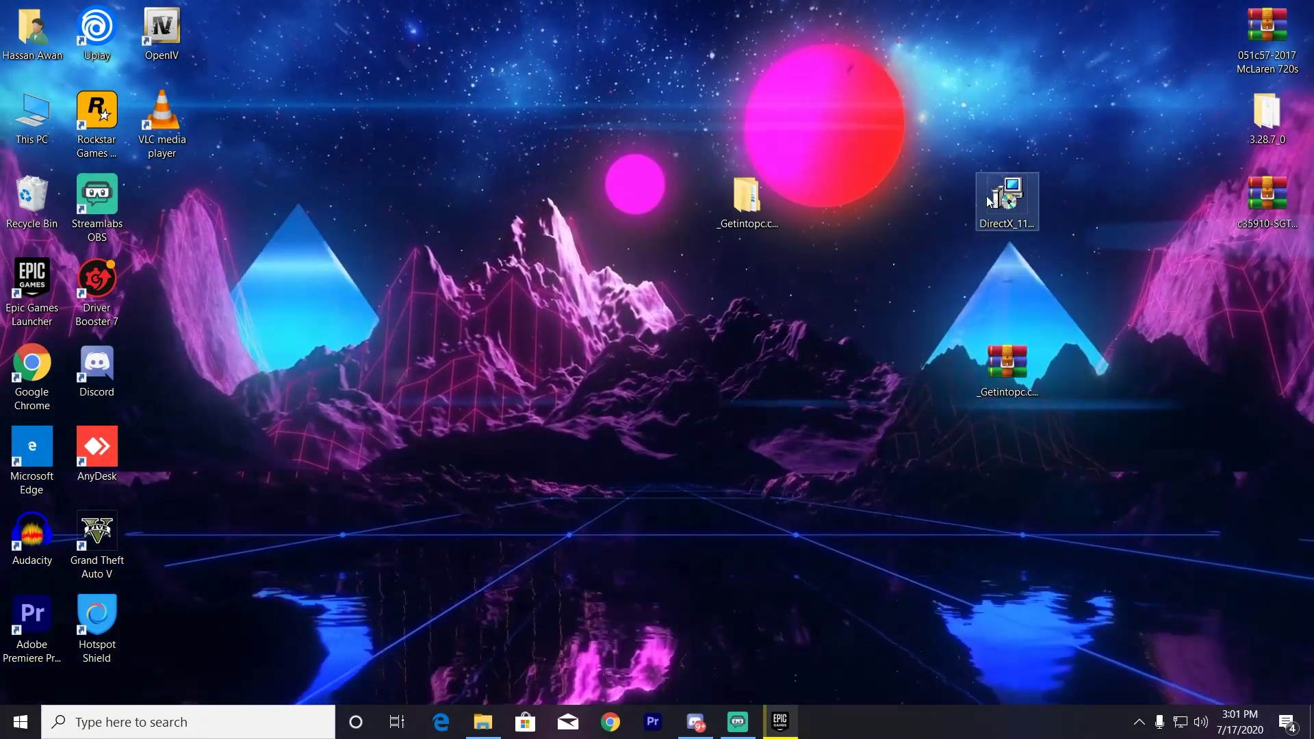
# Run the DirectX 11 setup as administrator and start the DirectX 11 download.
pyautogui.rightClick(992, 196)
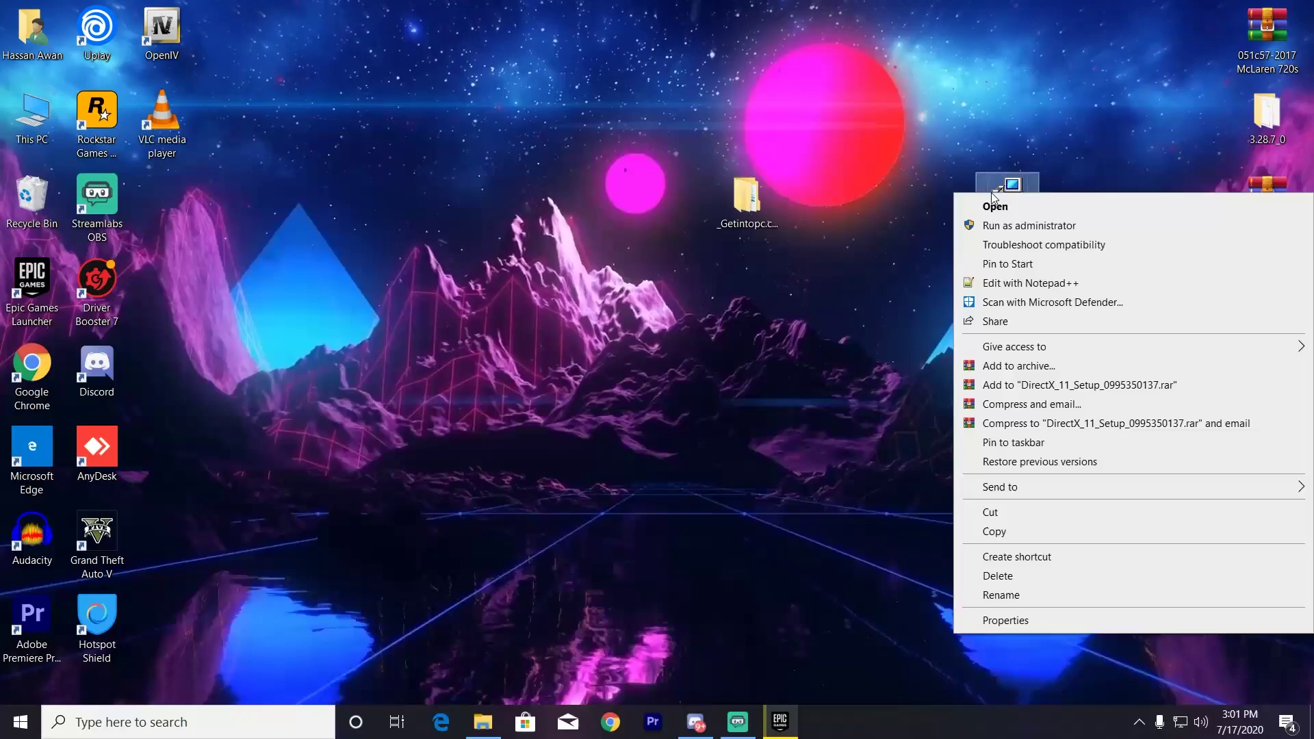
pyautogui.click(1022, 229)
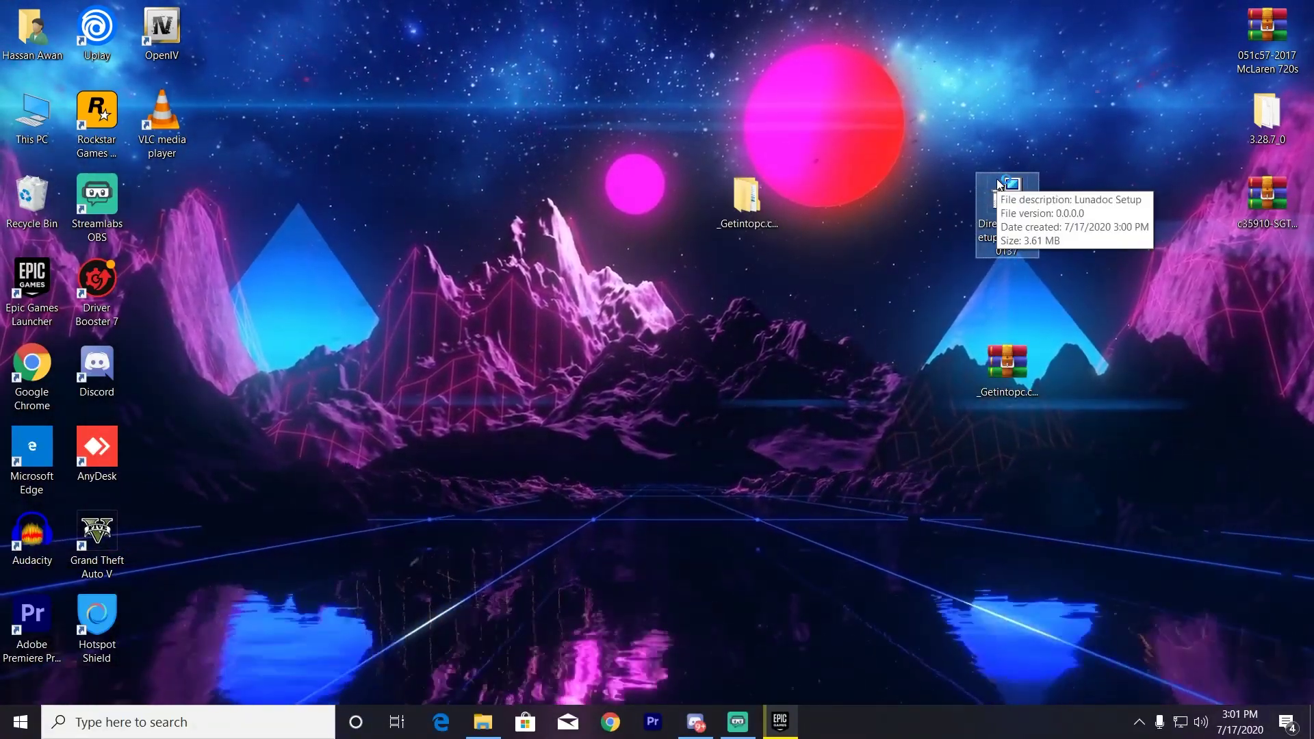
pyautogui.click(987, 121)
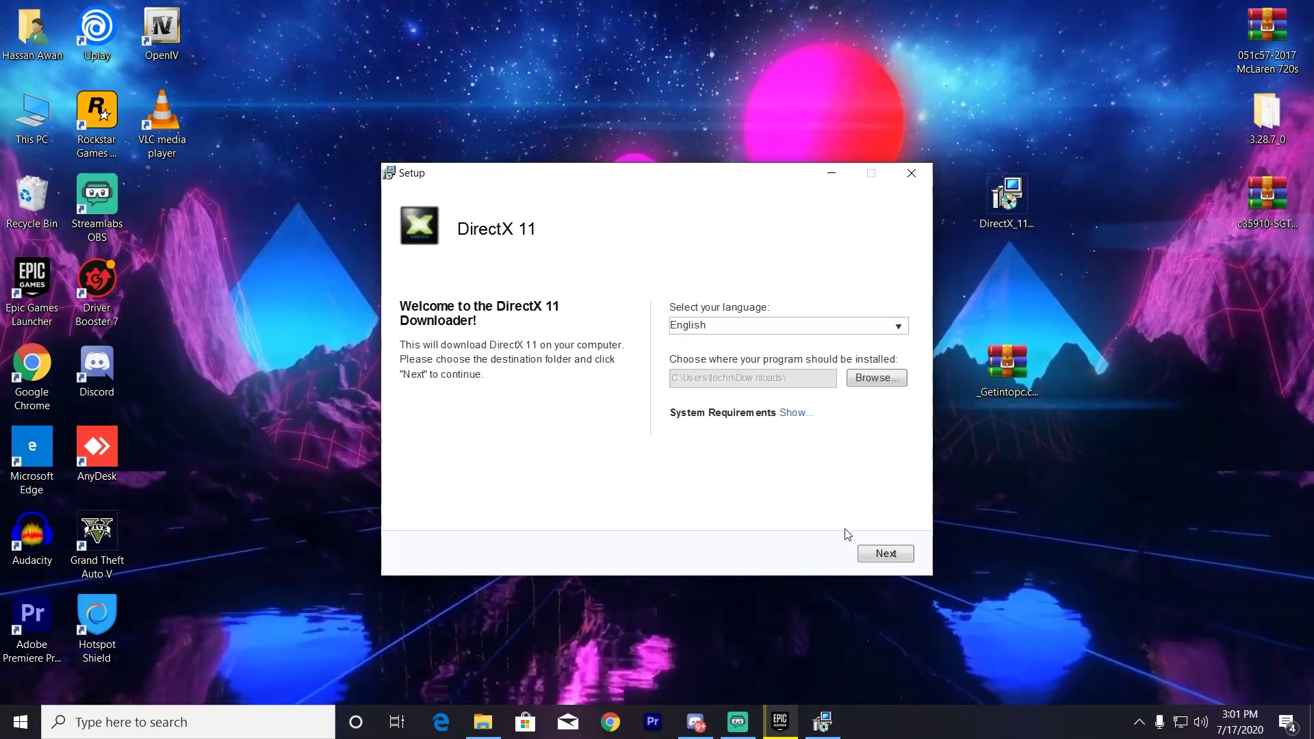
pyautogui.click(880, 553)
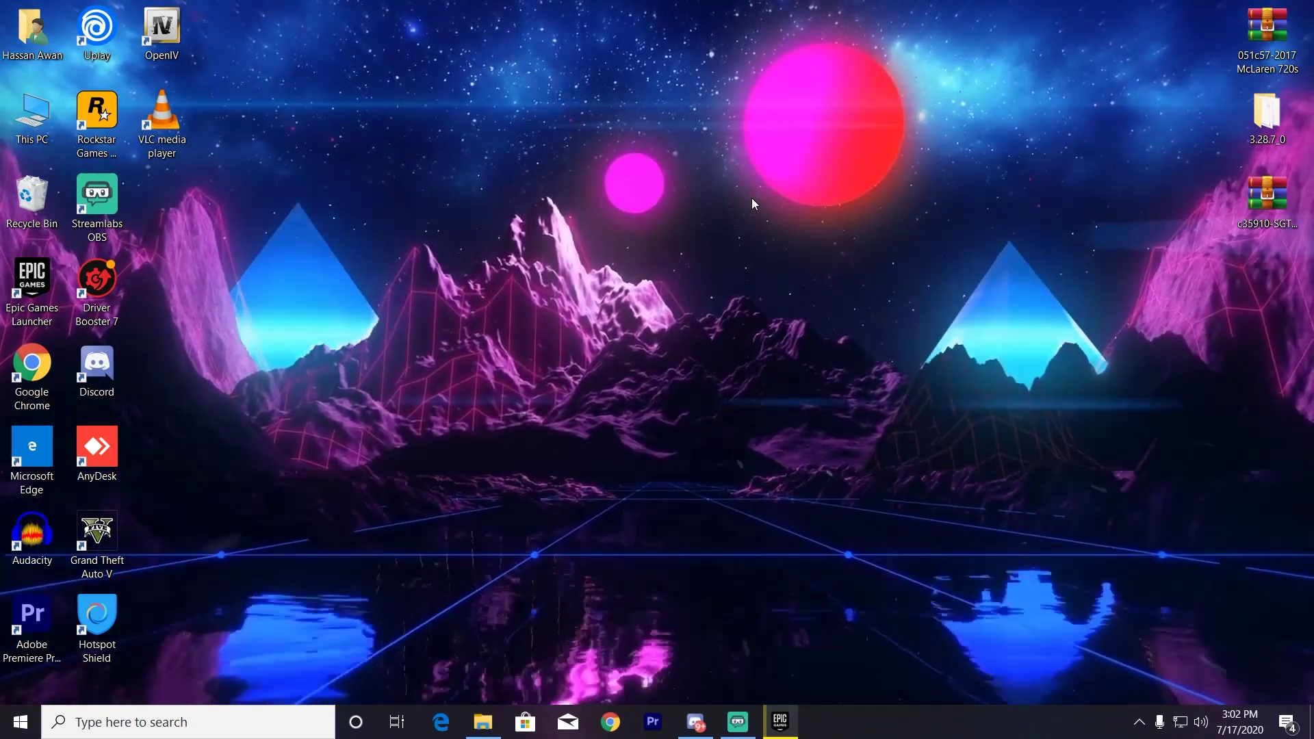
# Browse to This PC > (E:) > Hyper Scape and locate the two Hyperscape executables.
pyautogui.doubleClick(30, 106)
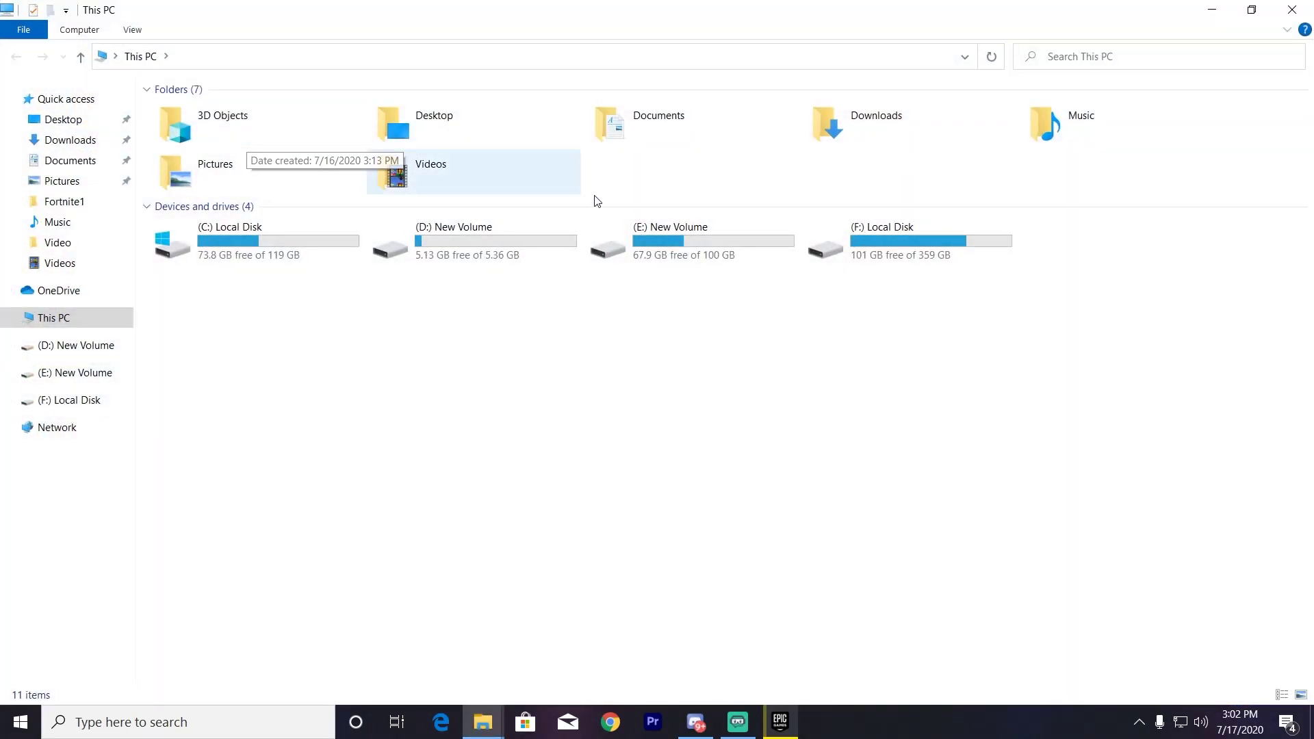
pyautogui.doubleClick(703, 249)
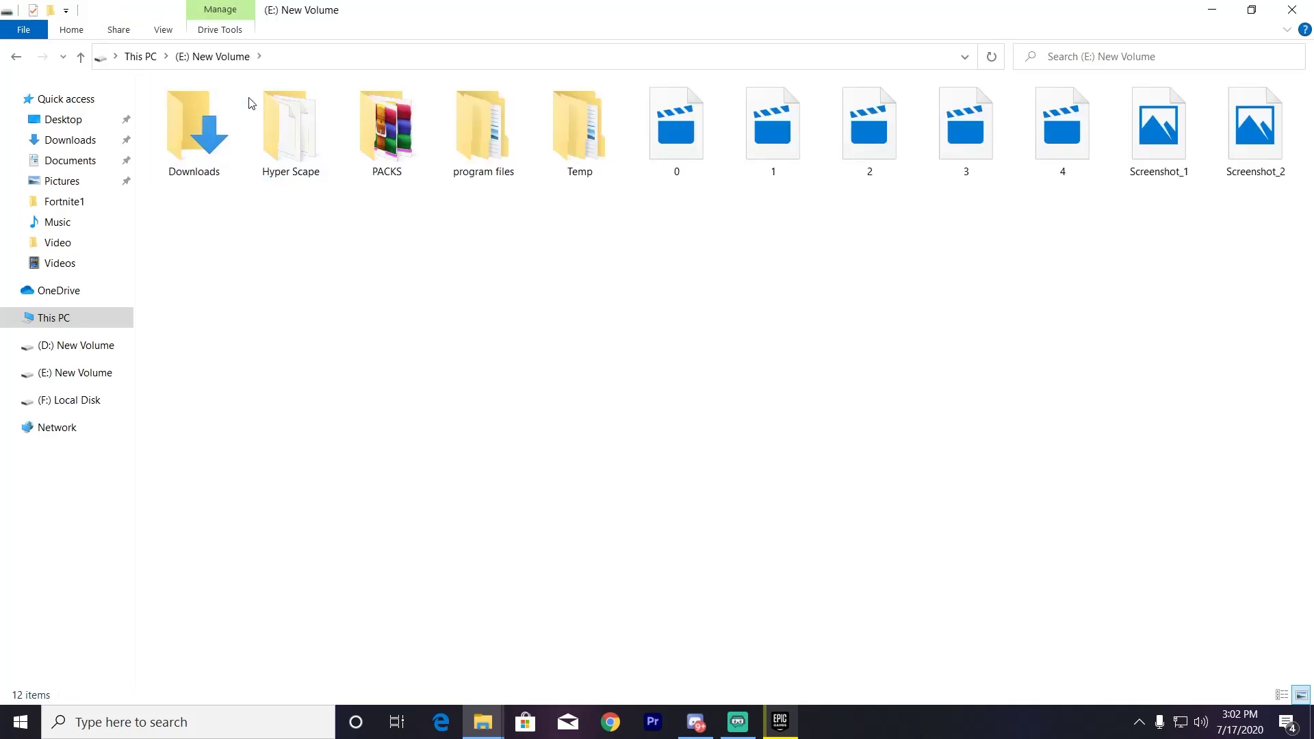
pyautogui.doubleClick(293, 132)
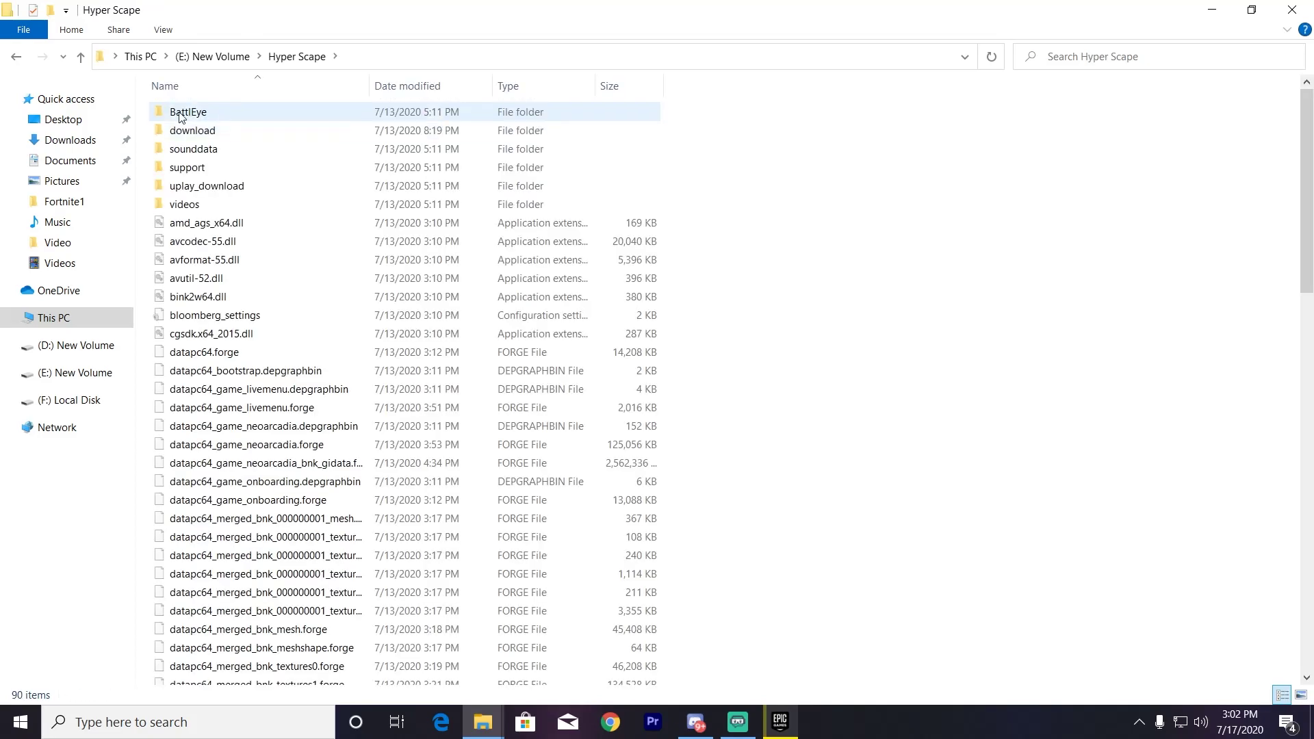
pyautogui.scroll(-5, 182, 117)
pyautogui.scroll(-6, 315, 239)
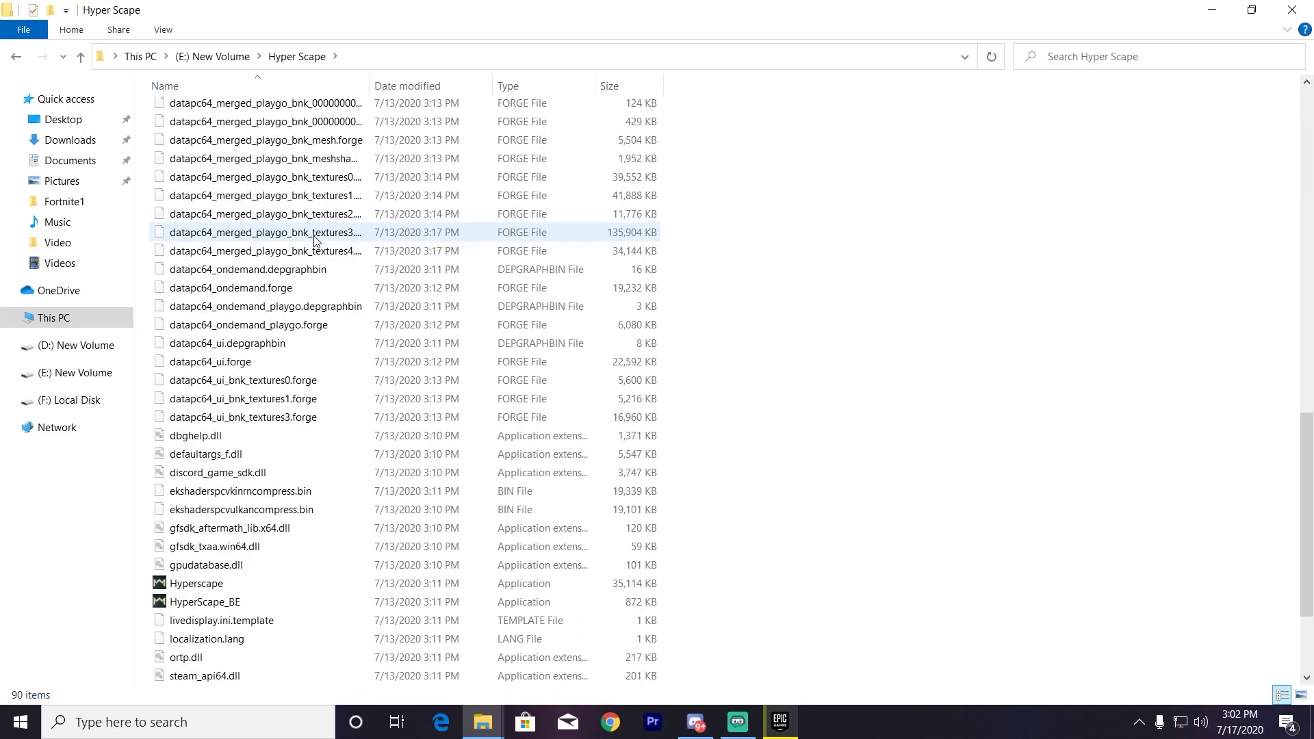
pyautogui.scroll(-1, 230, 578)
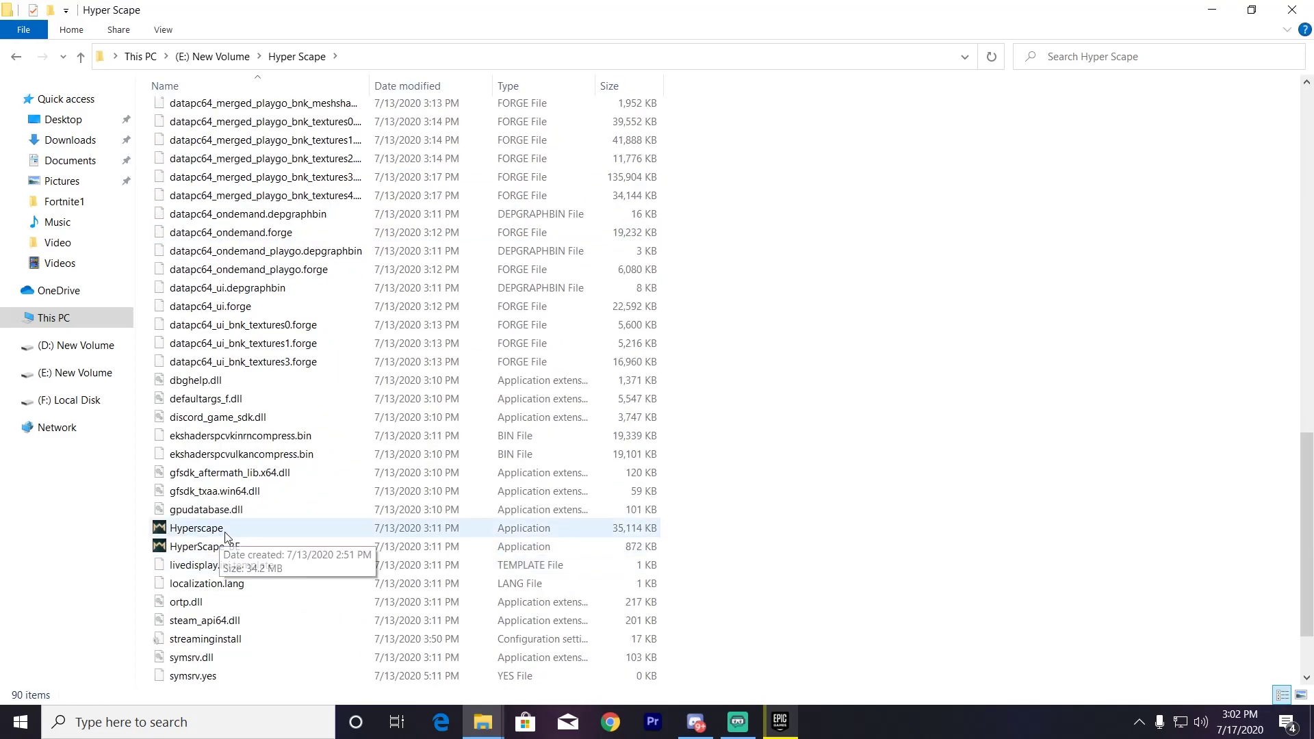
pyautogui.moveTo(681, 533); pyautogui.dragTo(597, 547)
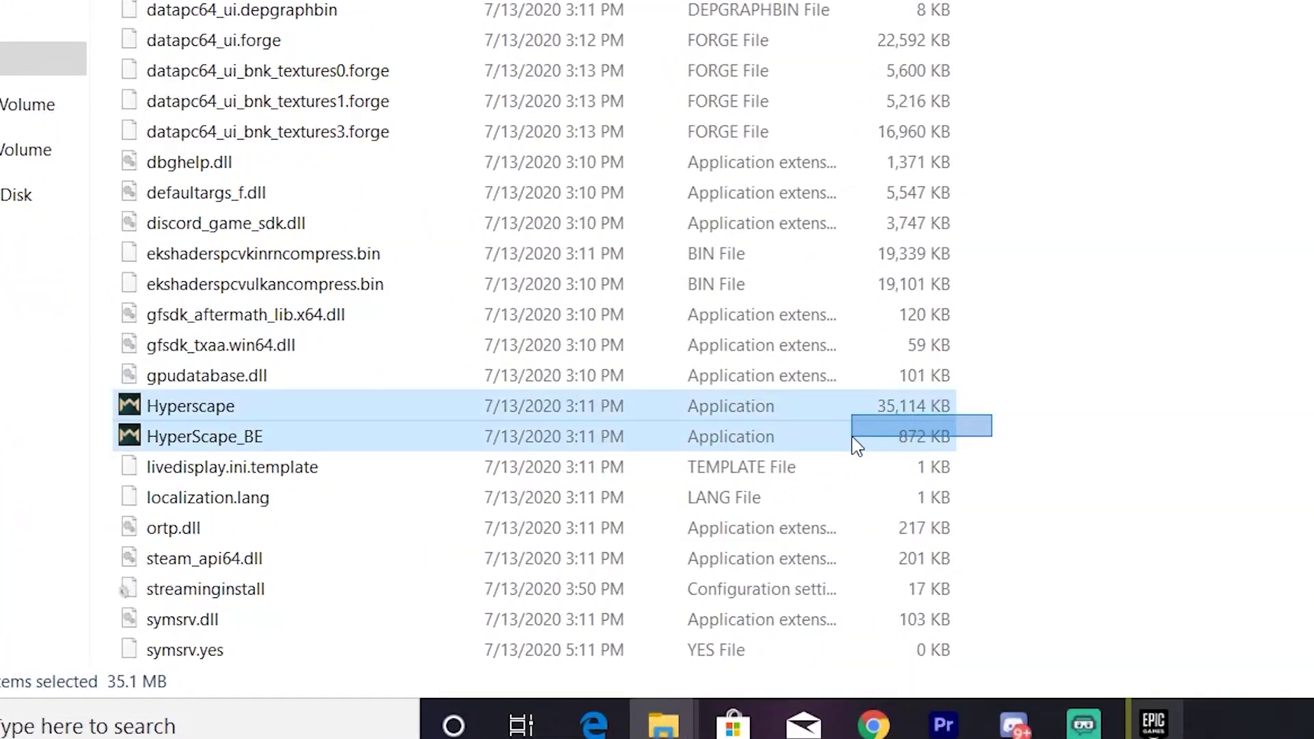
pyautogui.moveTo(857, 444); pyautogui.dragTo(1313, 417)
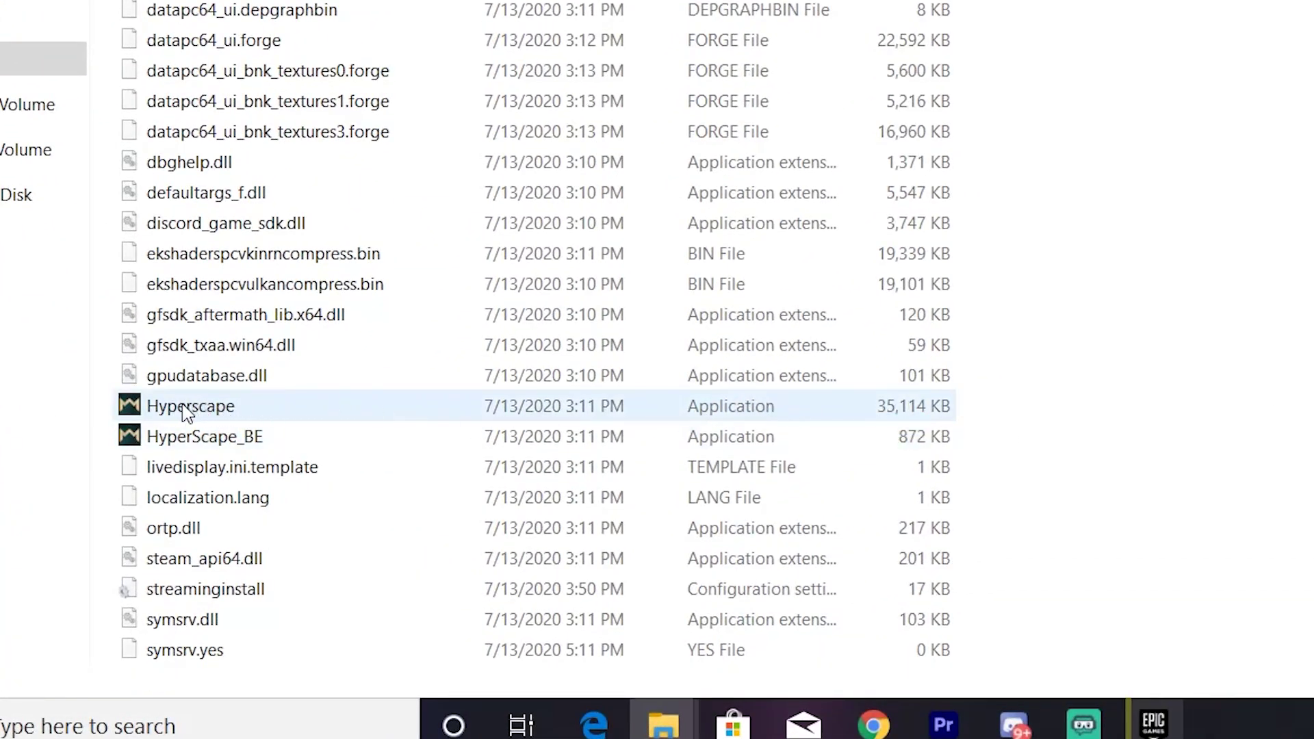
# Open the Hyperscape executable's Properties at the Compatibility tab.
pyautogui.rightClick(183, 405)
pyautogui.click(252, 381)
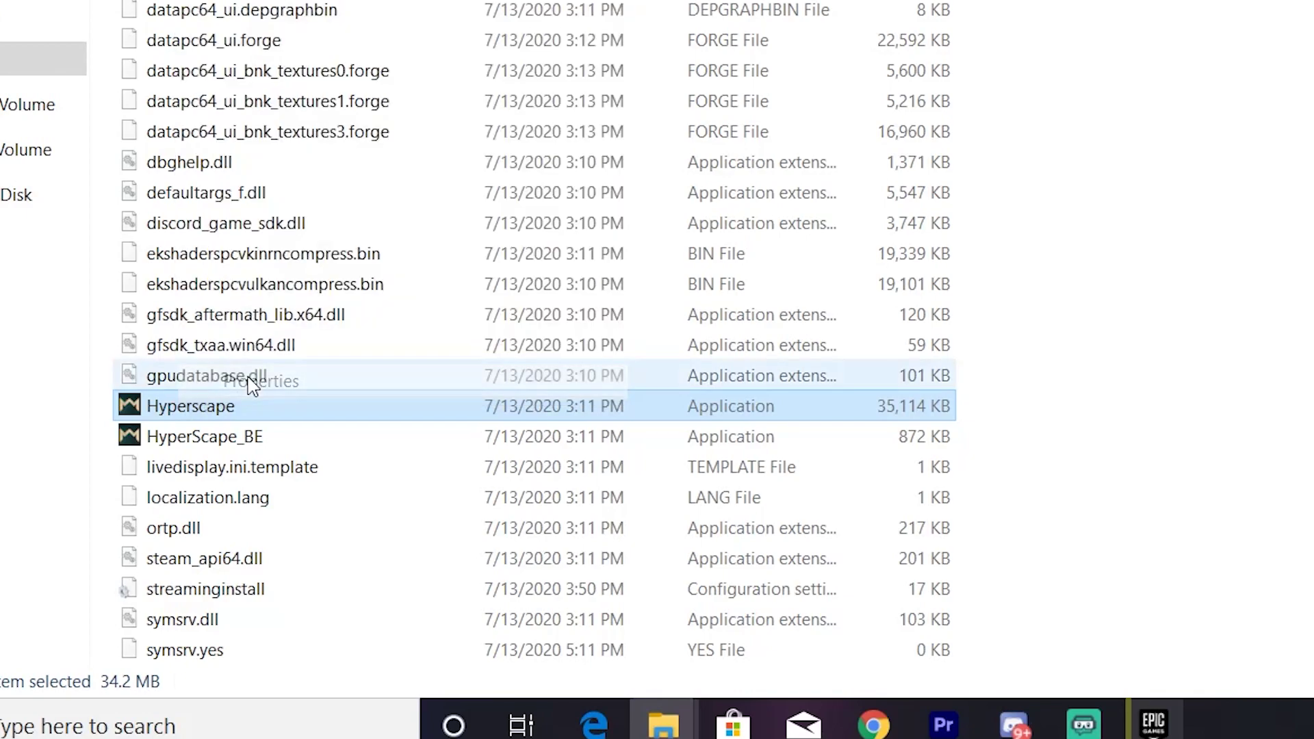
pyautogui.click(498, 26)
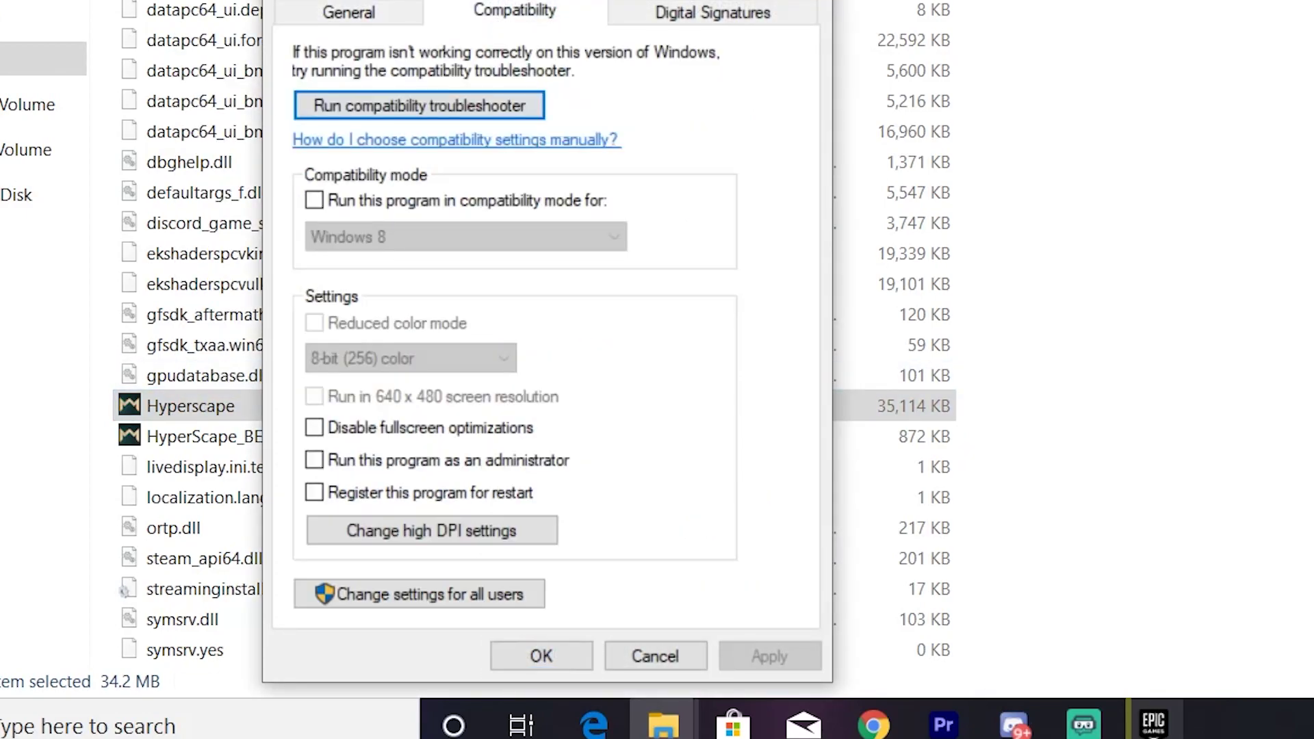
# Set Hyperscape to Windows 8 compatibility mode with fullscreen optimizations disabled, and apply.
pyautogui.moveTo(523, 136); pyautogui.dragTo(605, 13)
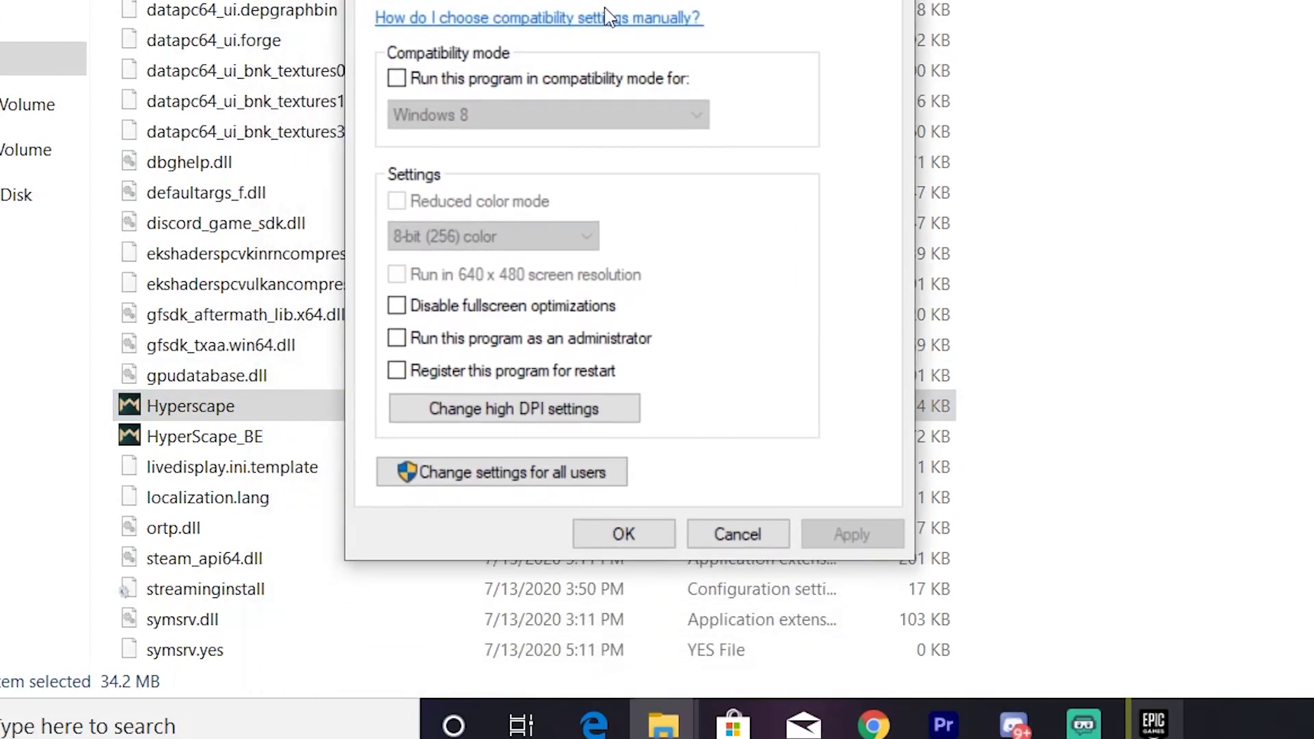
pyautogui.click(396, 80)
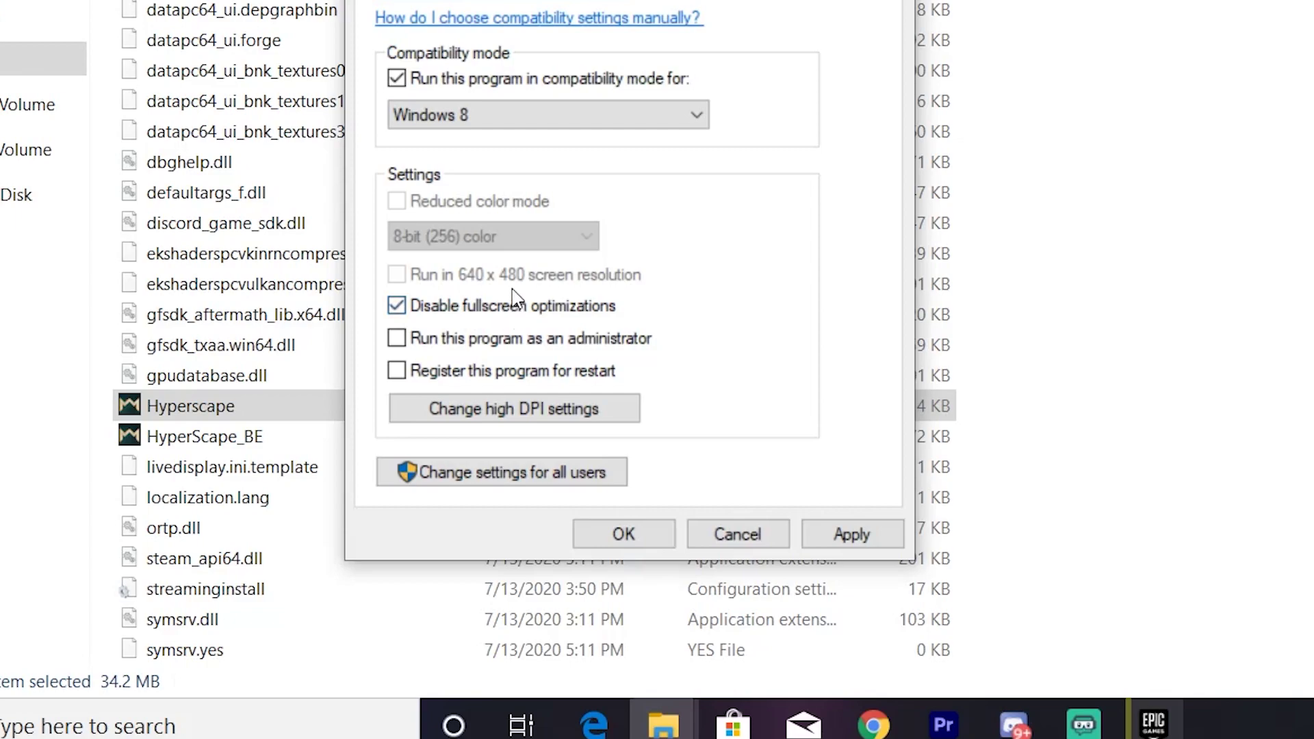
pyautogui.click(850, 534)
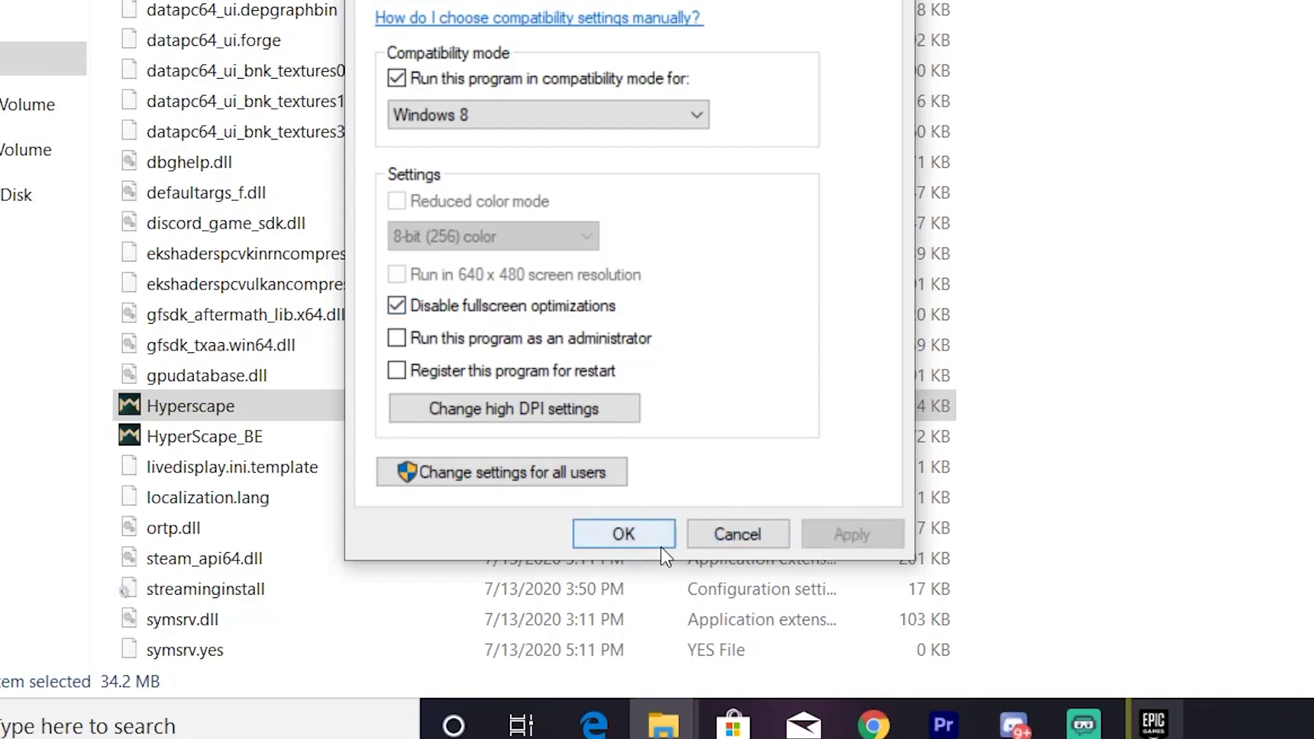
pyautogui.click(659, 545)
# Set HyperScape_BE to Windows 8 compatibility mode in its Properties and apply.
pyautogui.rightClick(153, 435)
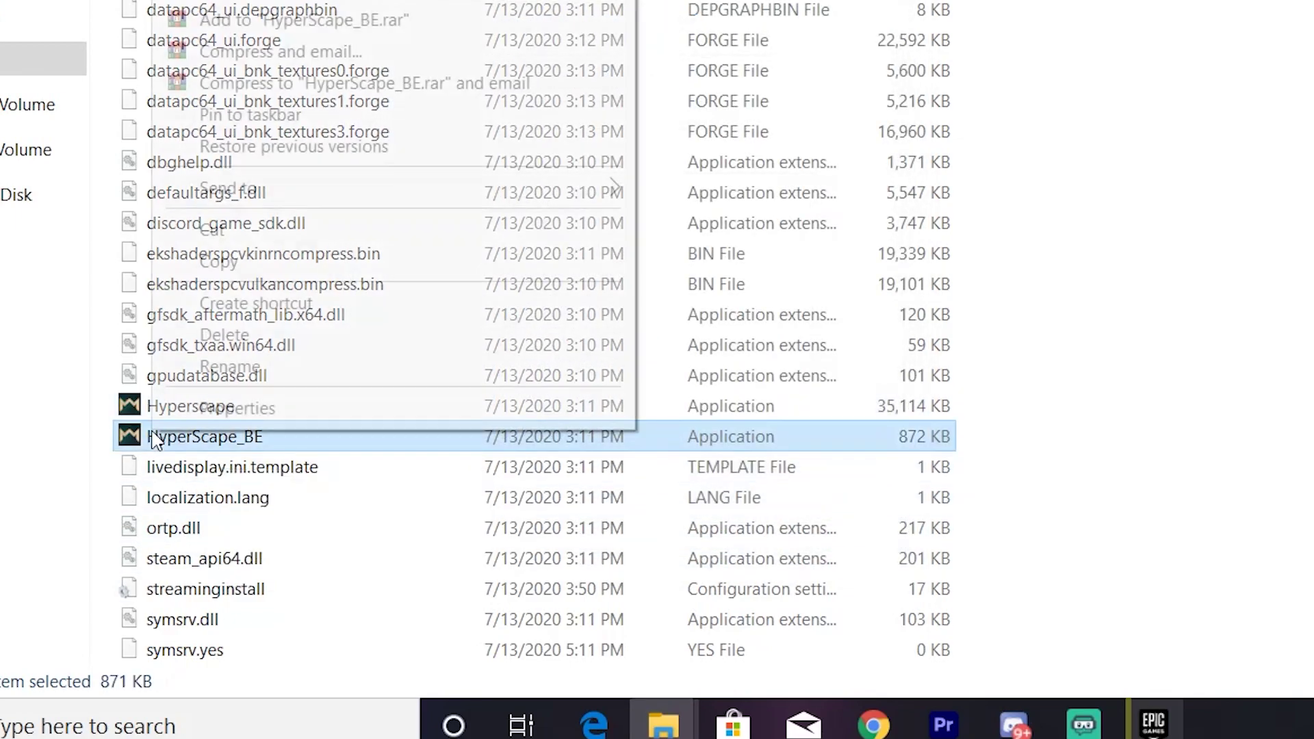
pyautogui.click(255, 409)
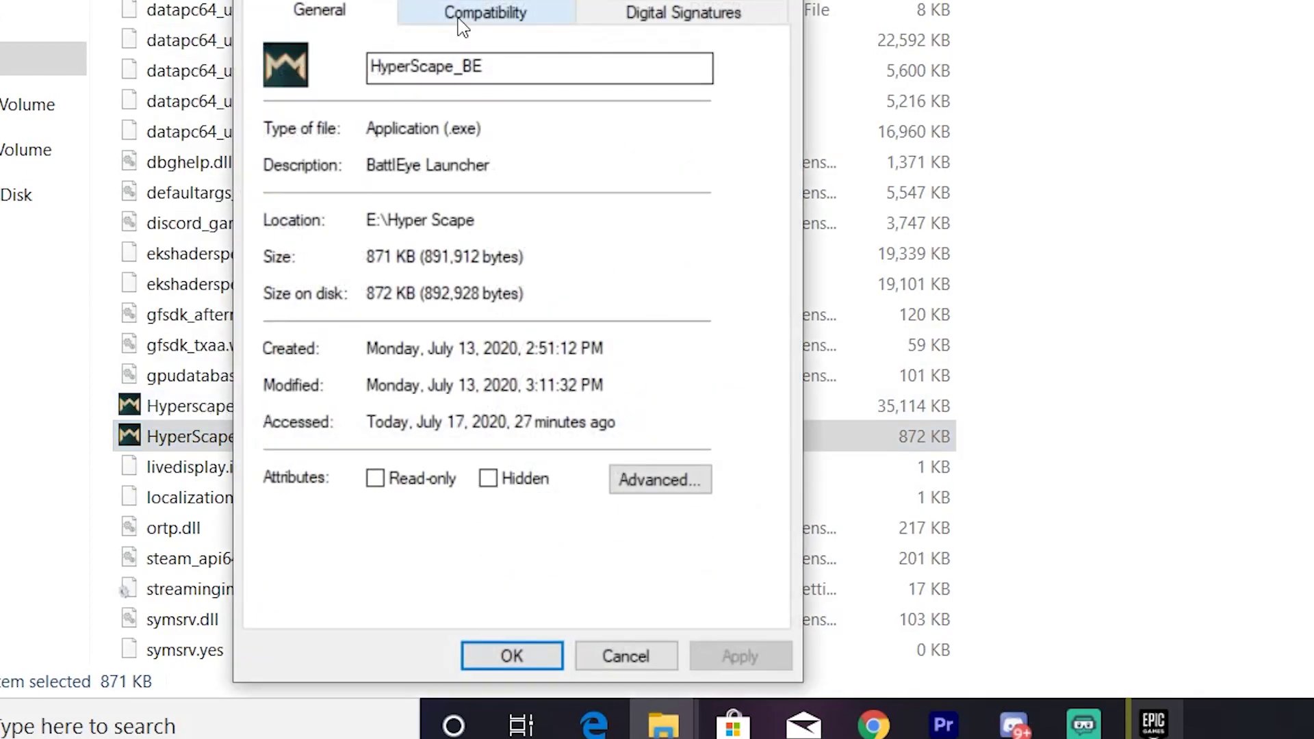
pyautogui.click(484, 12)
pyautogui.click(285, 200)
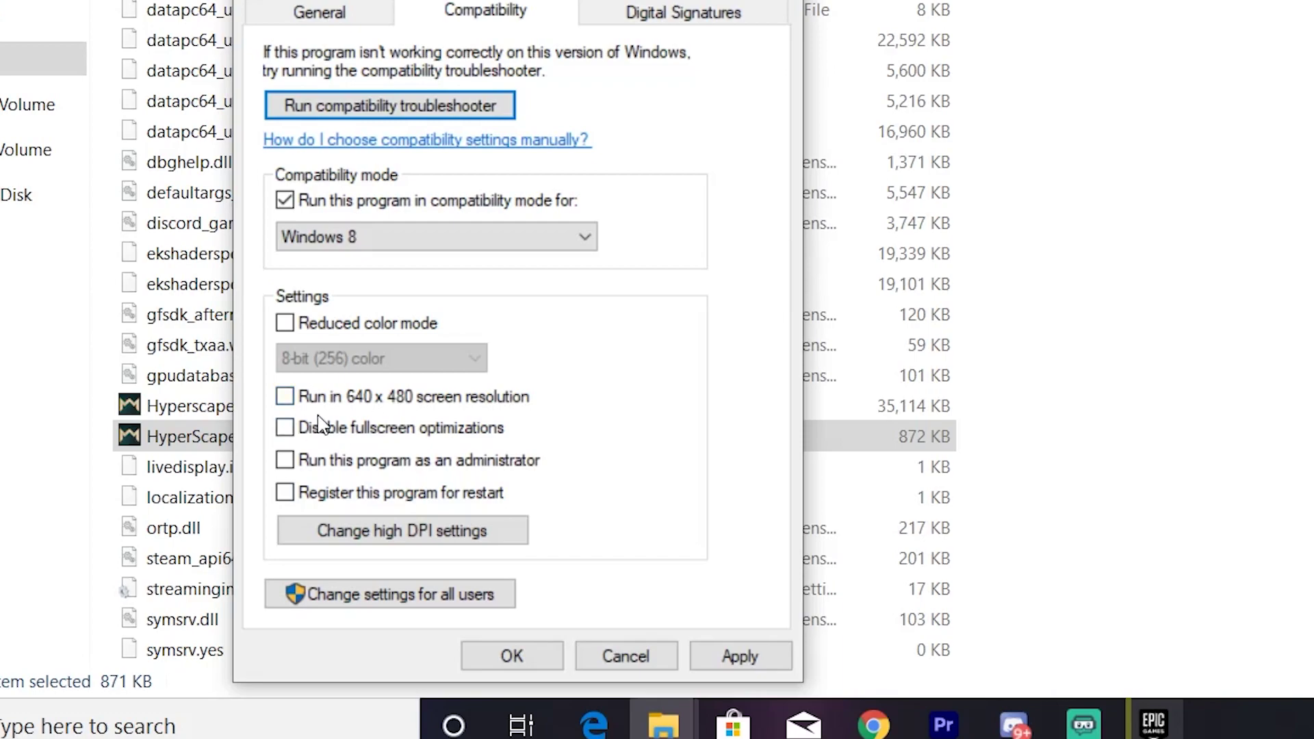
pyautogui.click(739, 660)
pyautogui.click(537, 651)
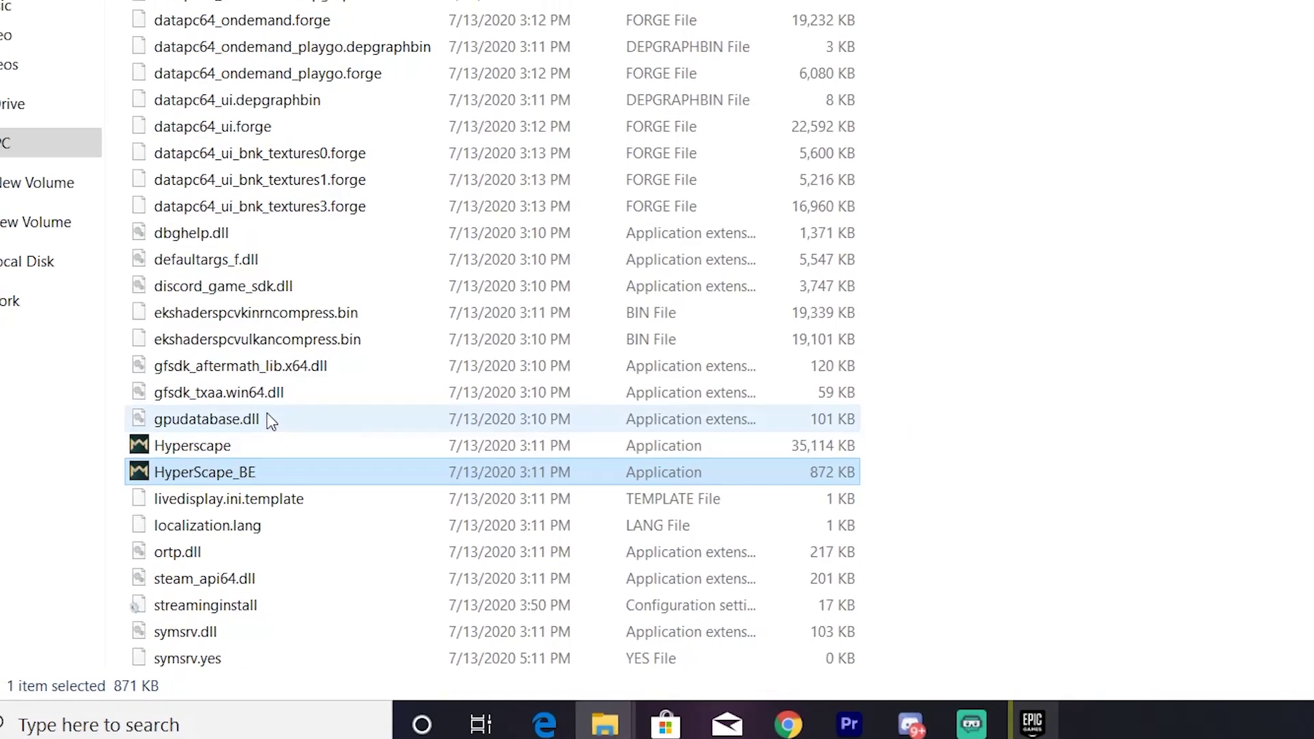
# Open the BattlEye folder and run Uninstall_BattlEye as administrator.
pyautogui.scroll(15, 268, 417)
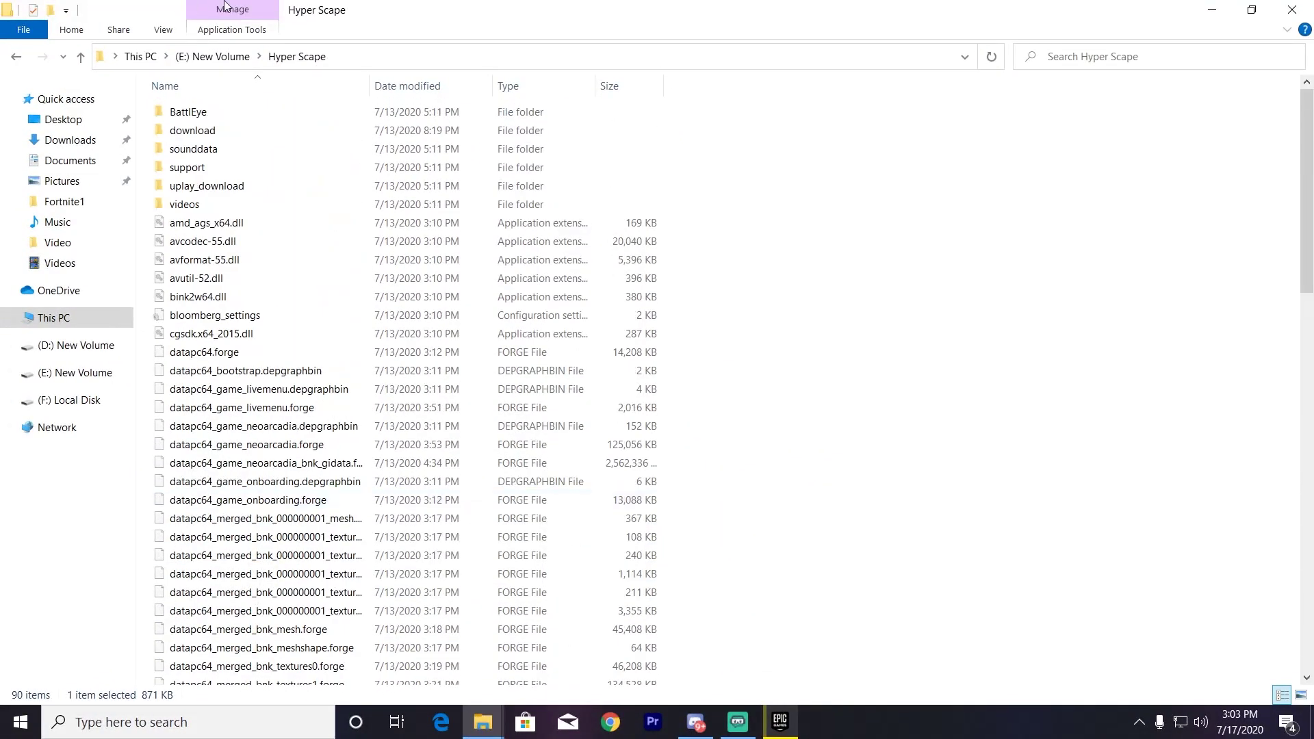
pyautogui.doubleClick(188, 112)
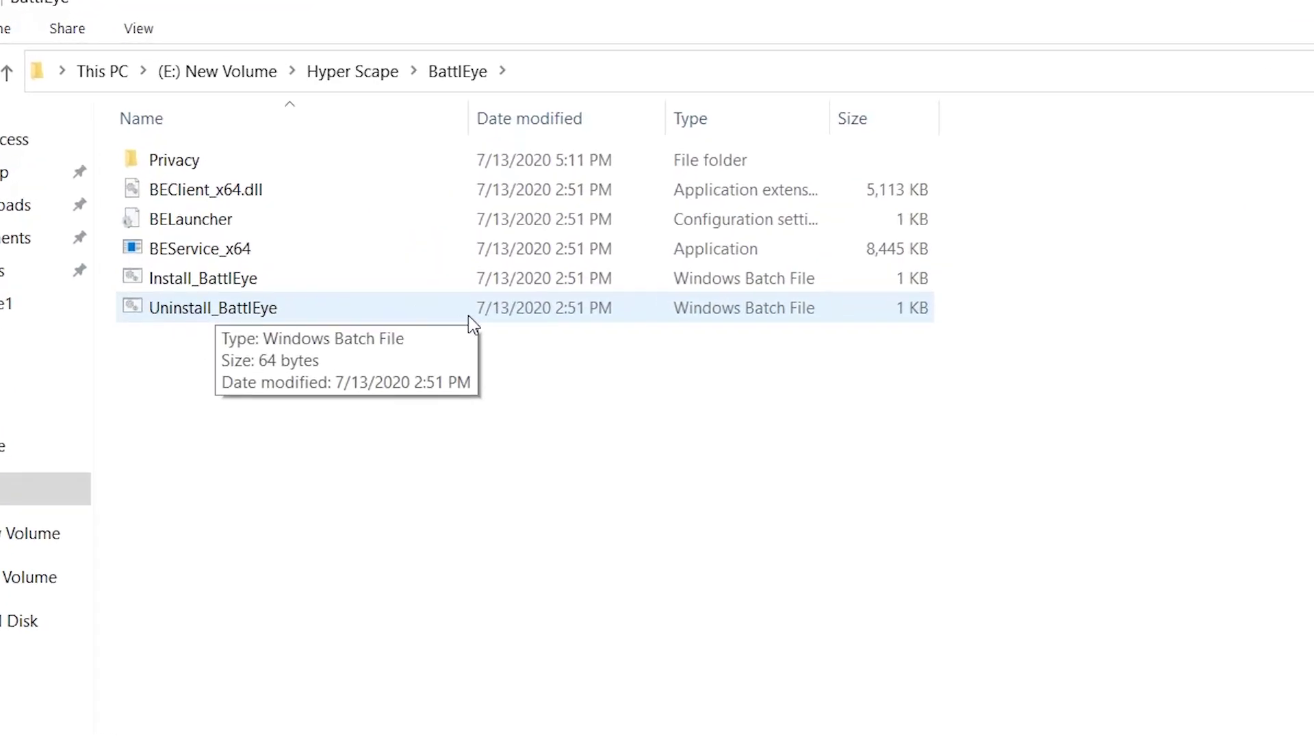
pyautogui.rightClick(218, 316)
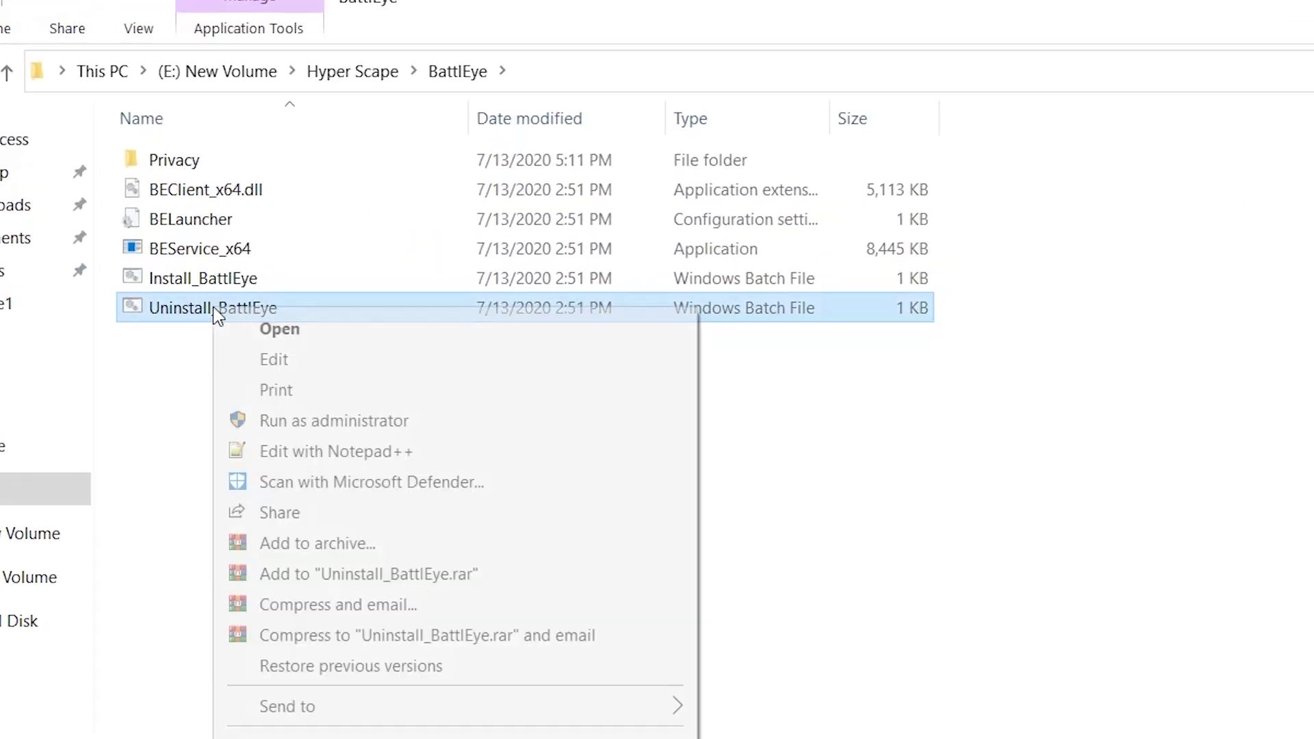
pyautogui.click(308, 425)
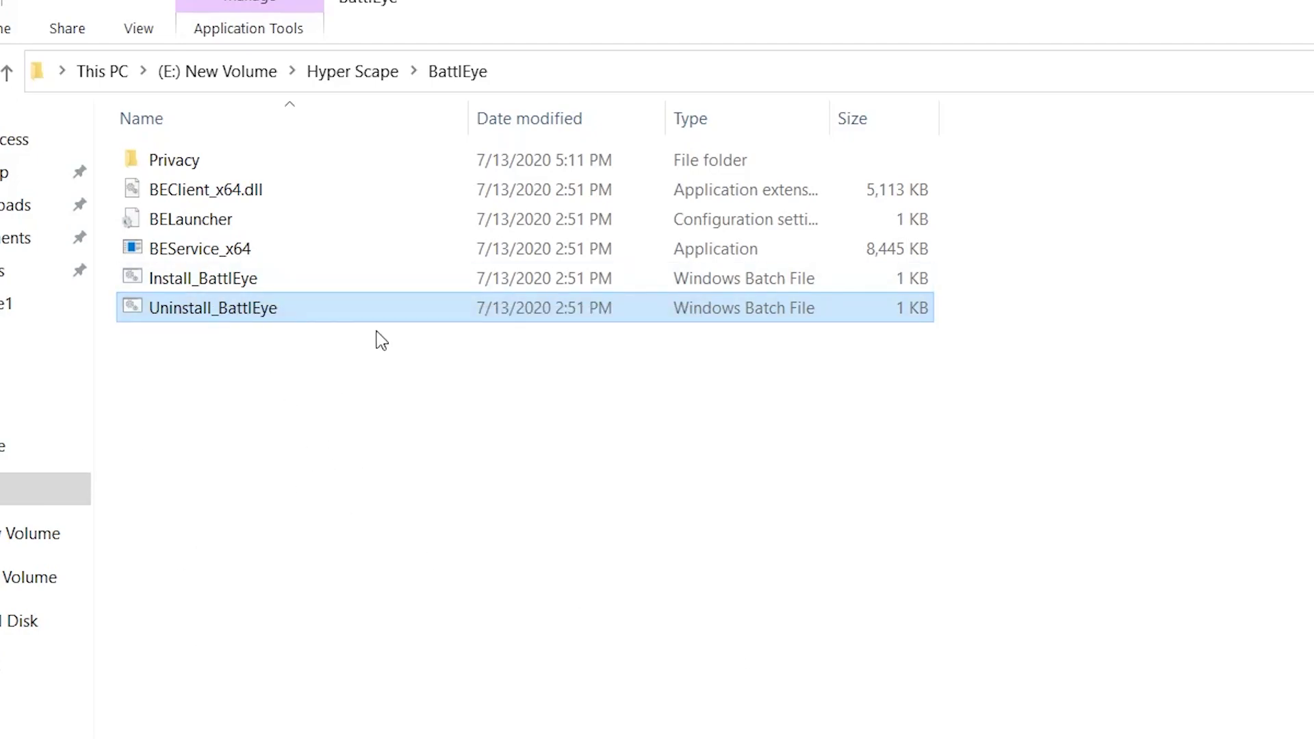
# Run Install_BattlEye as administrator, go up to Hyper Scape, and return to the desktop.
pyautogui.rightClick(197, 277)
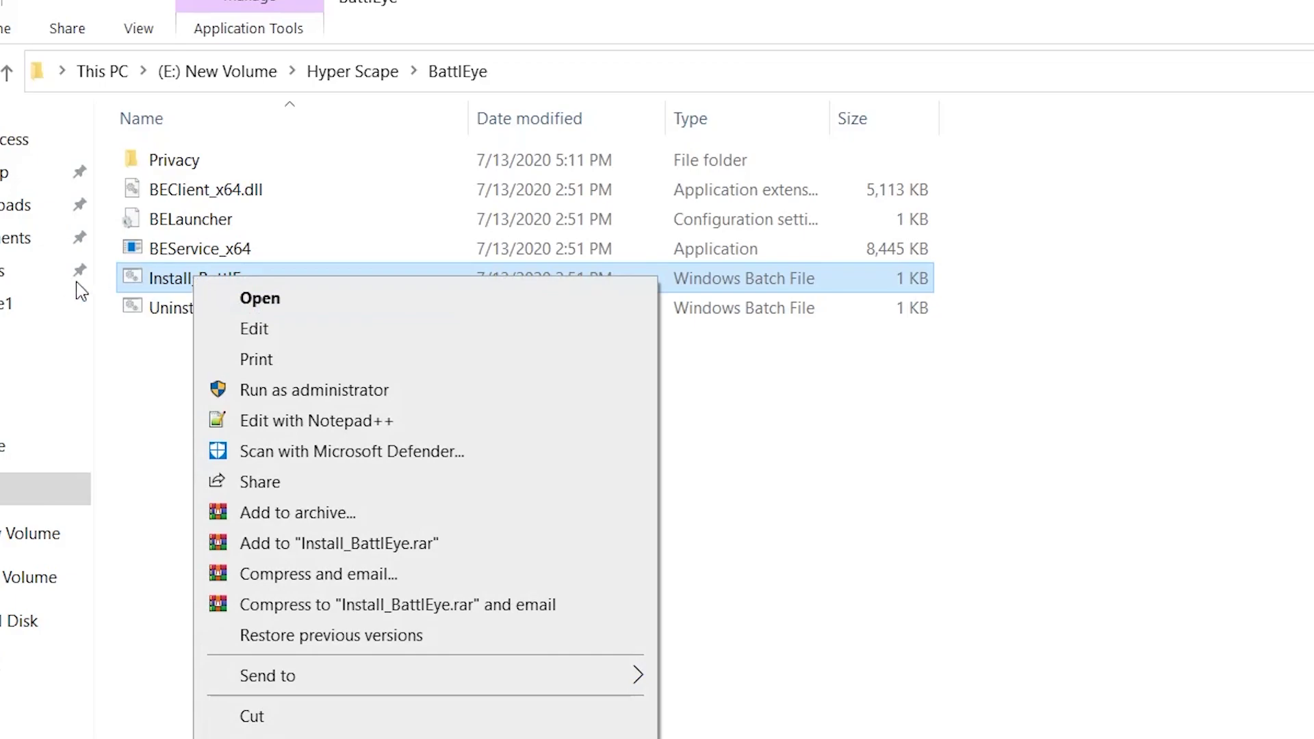
pyautogui.click(287, 388)
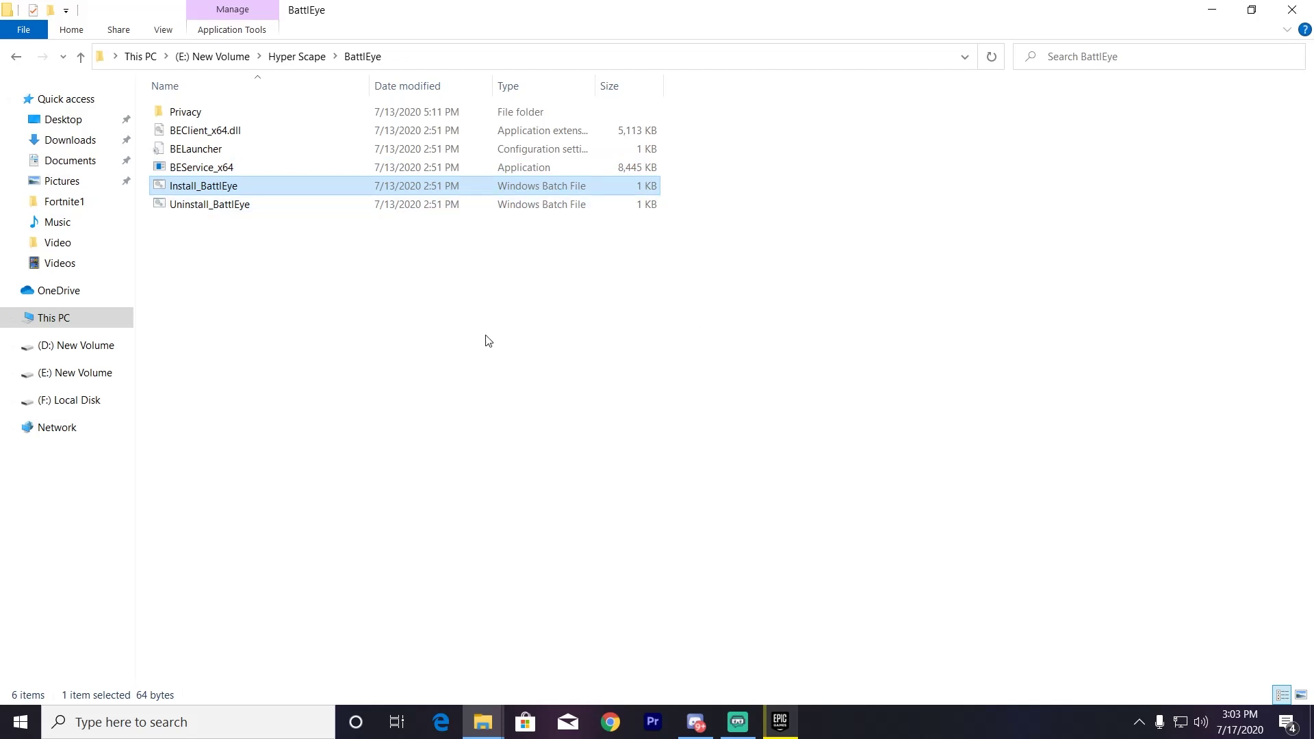
pyautogui.hotkey('alt', 'Up')
pyautogui.press('super+d')
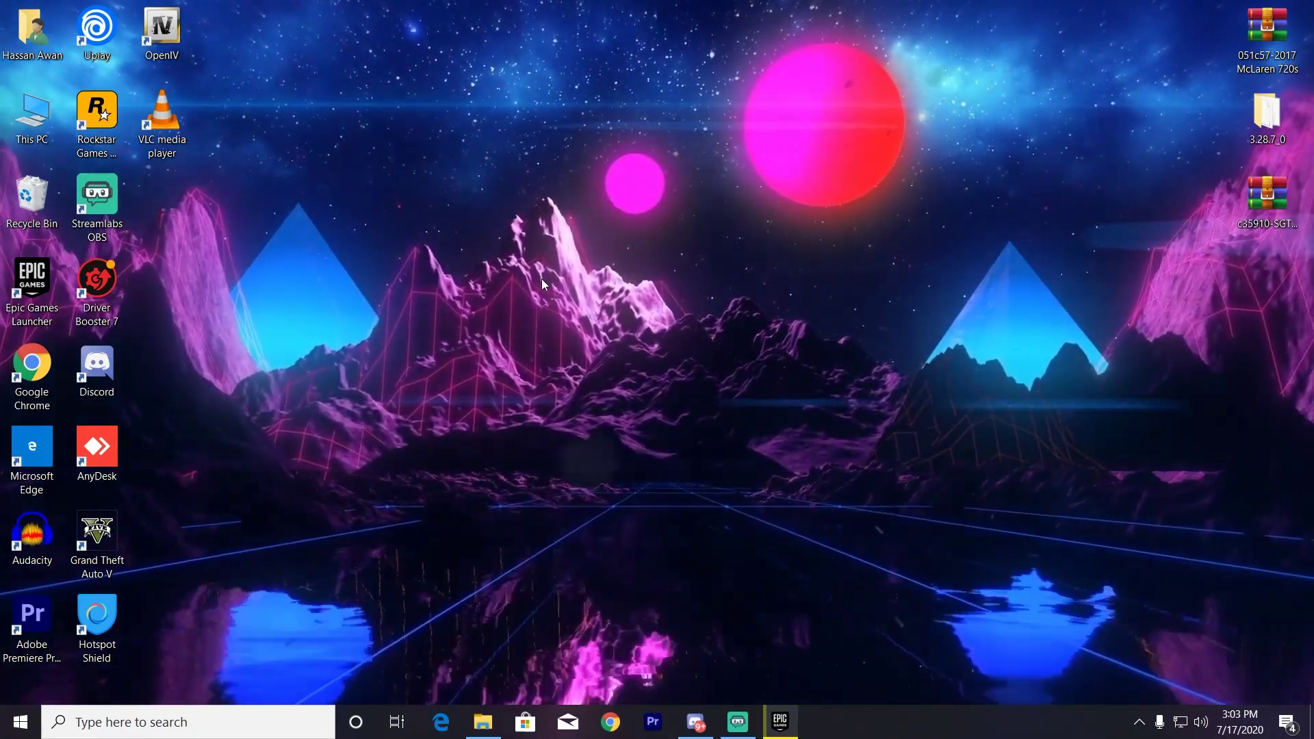
# From Start, go to Settings > Update & Security and run Check for updates.
pyautogui.click(19, 722)
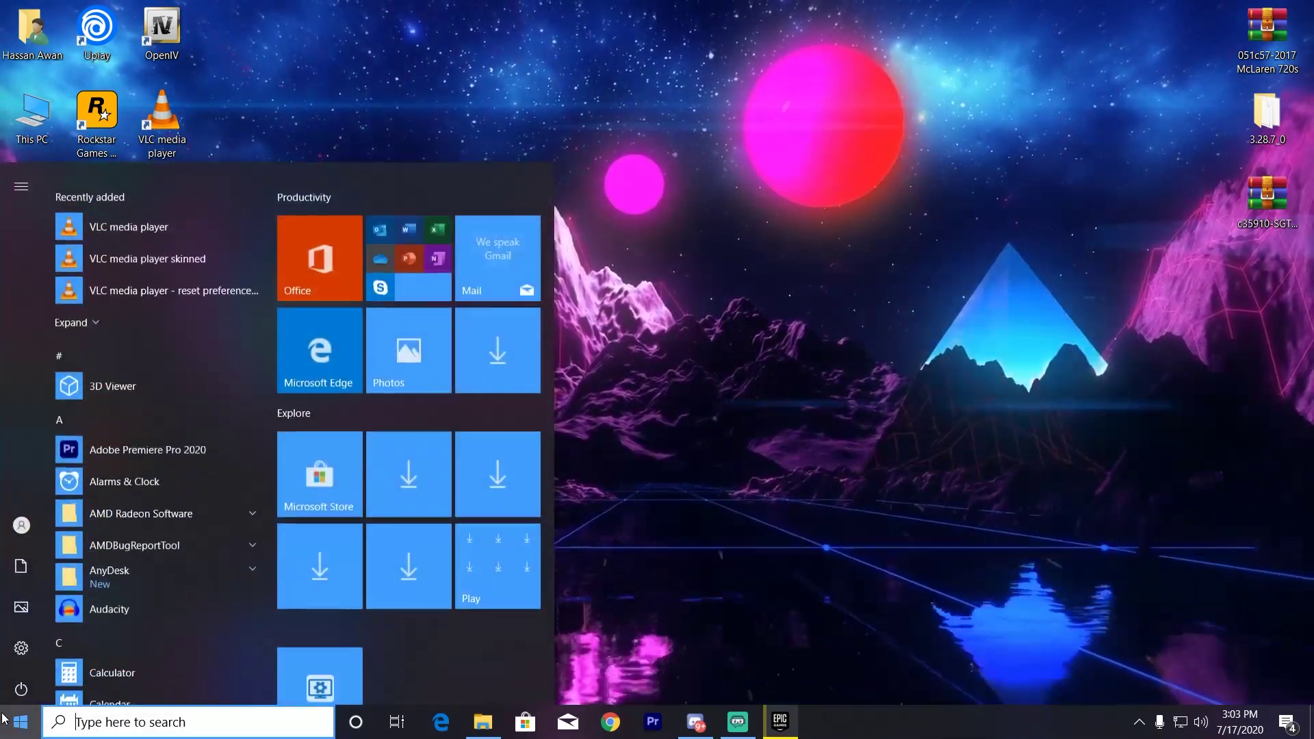
pyautogui.click(23, 641)
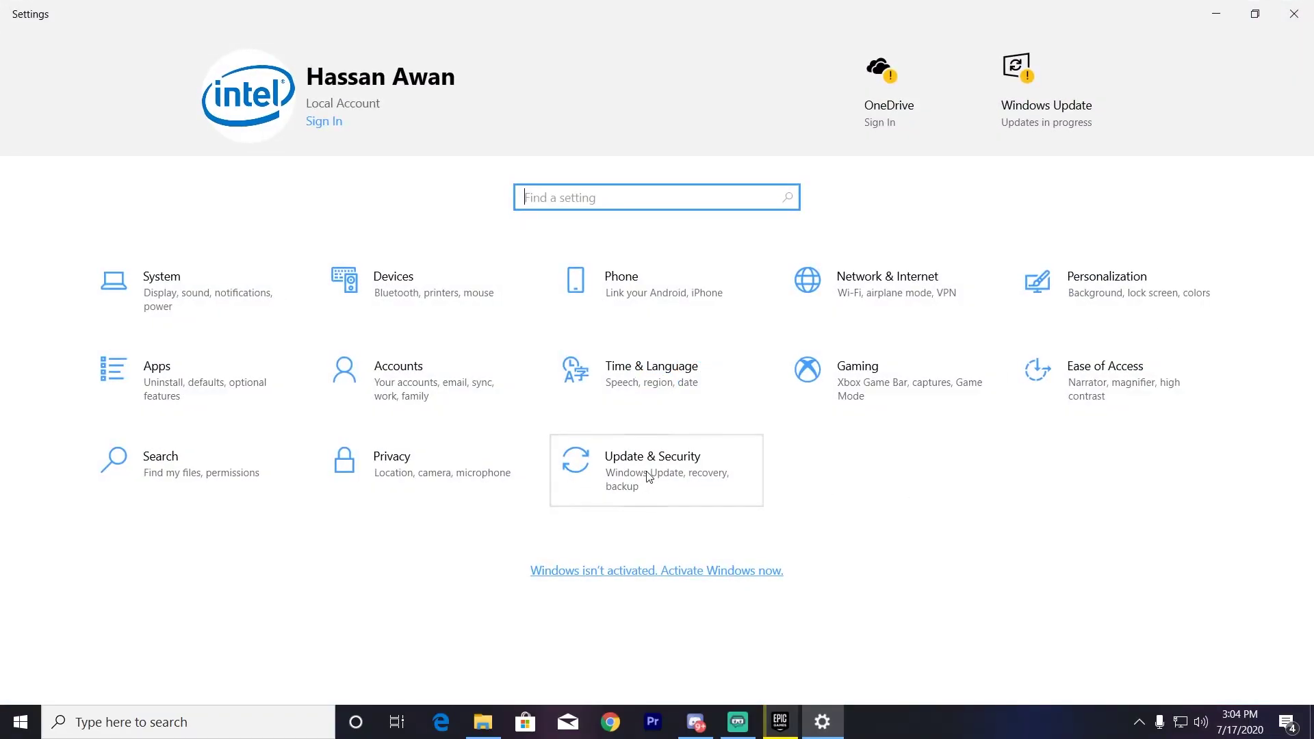
pyautogui.click(648, 477)
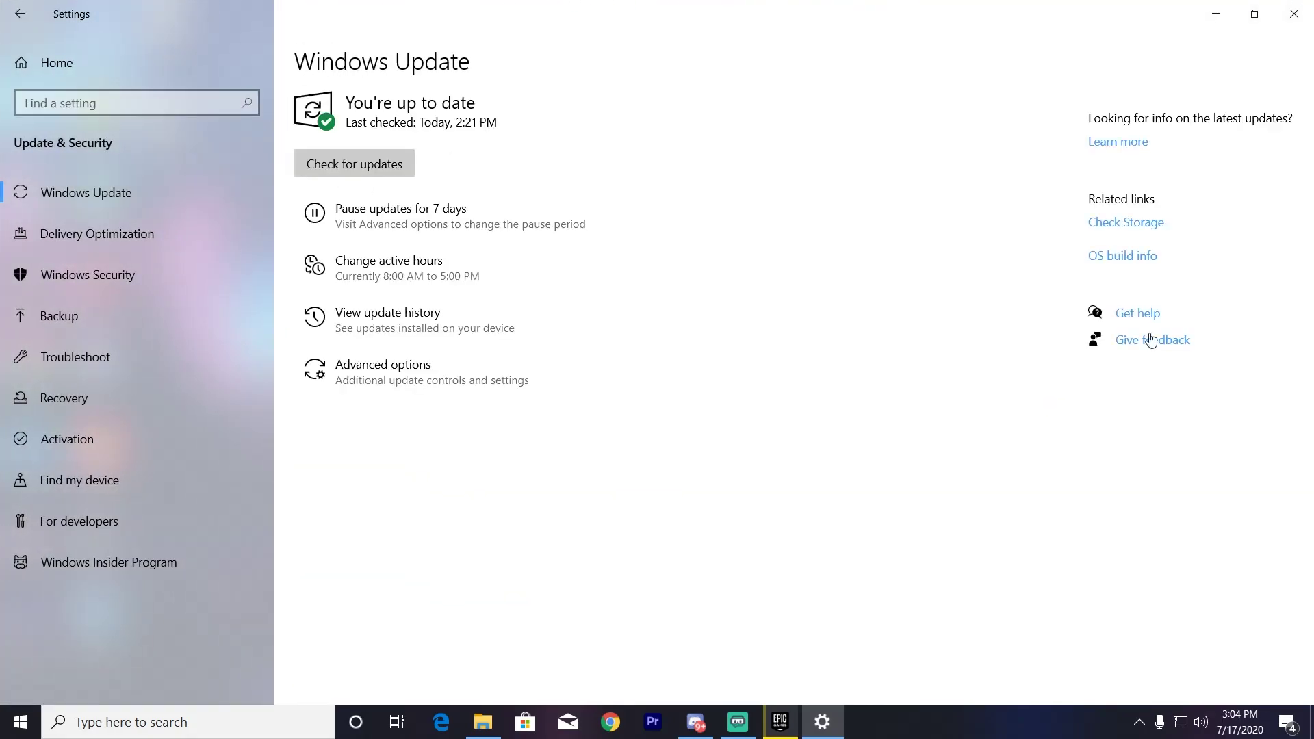
pyautogui.click(351, 166)
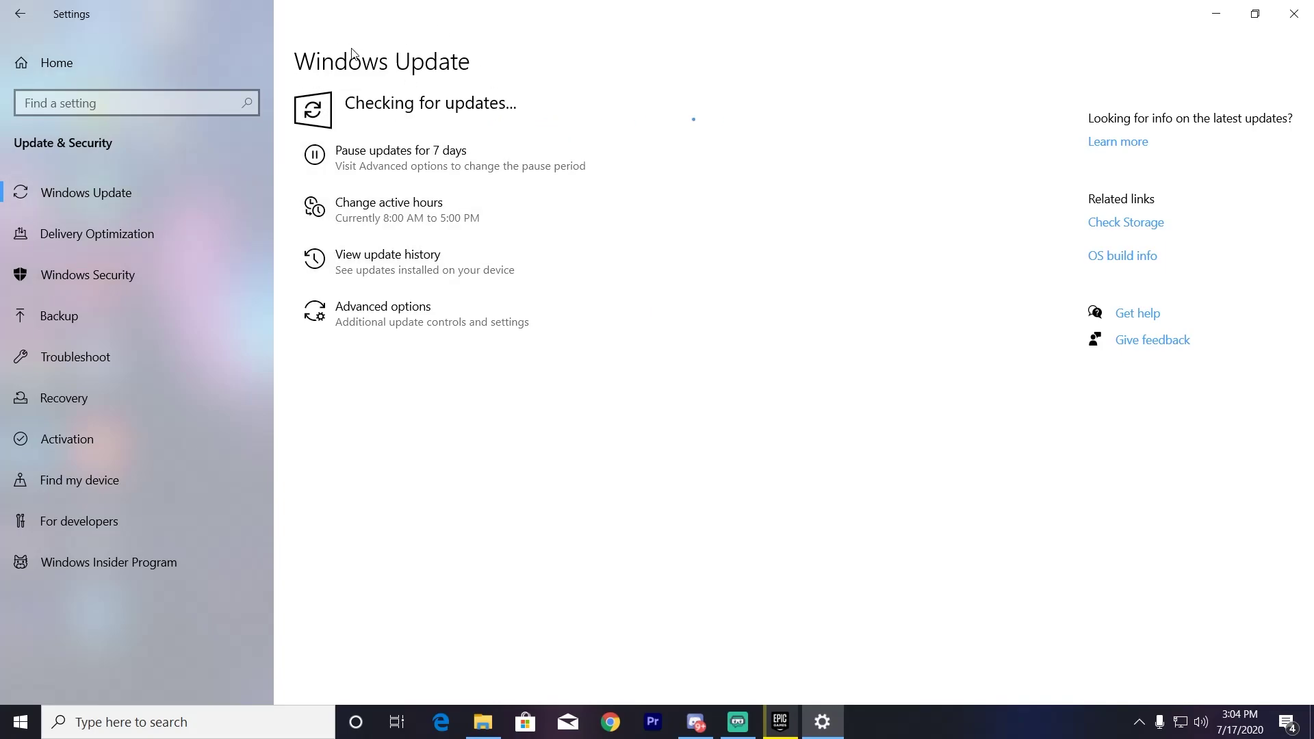
# Reopen Windows Settings in the Gaming section and switch Xbox Game Bar off.
pyautogui.click(1293, 14)
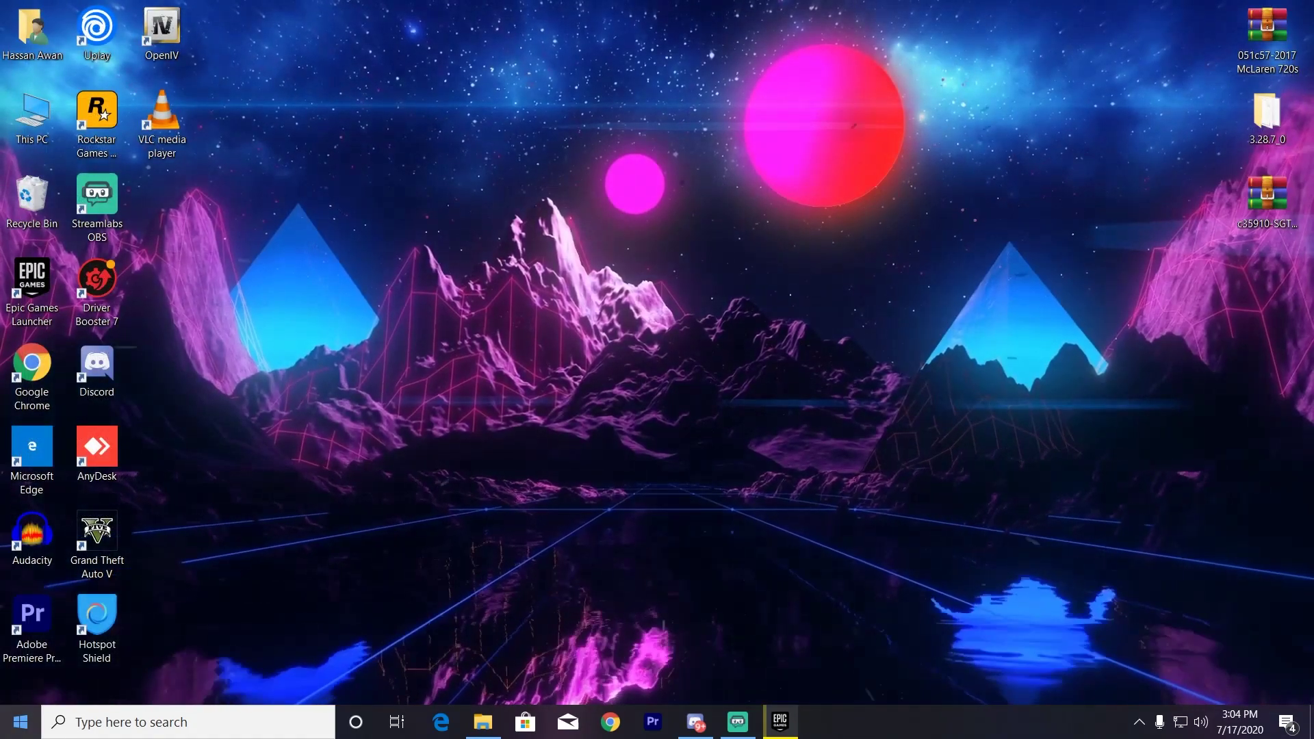
pyautogui.click(20, 722)
pyautogui.click(17, 640)
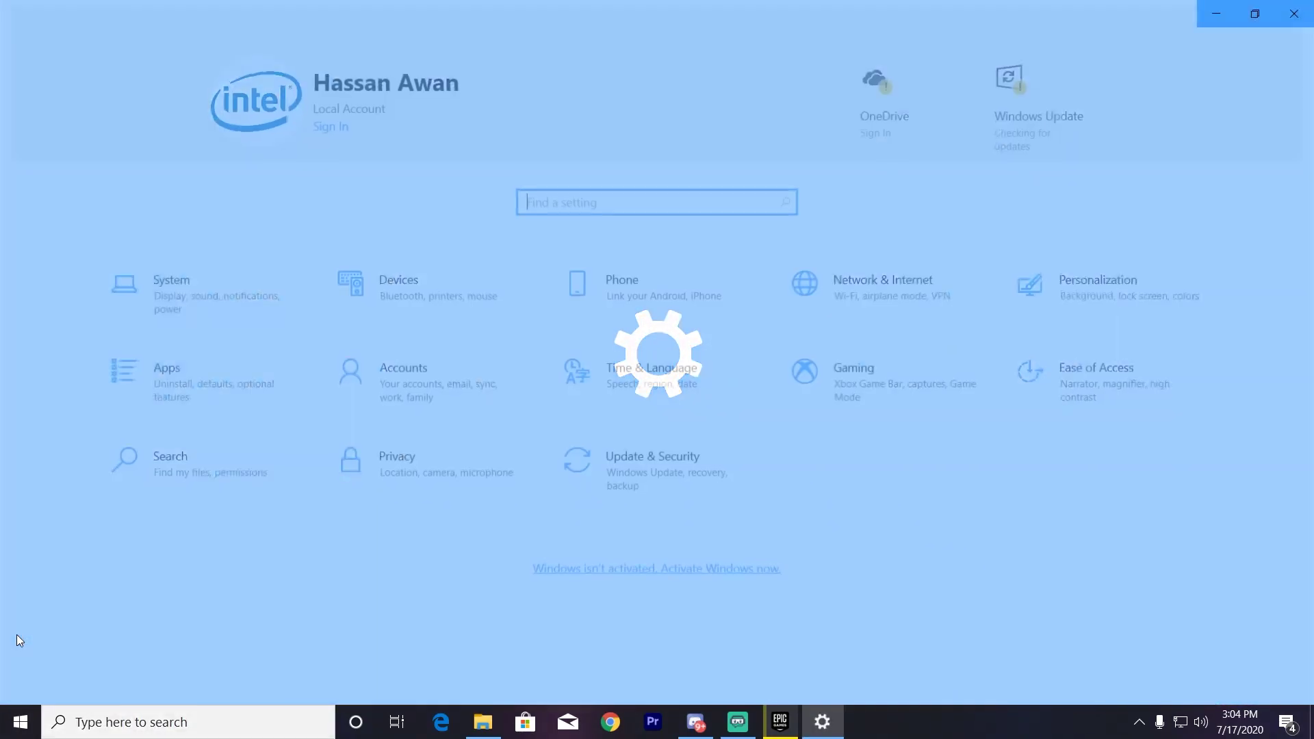
pyautogui.click(860, 383)
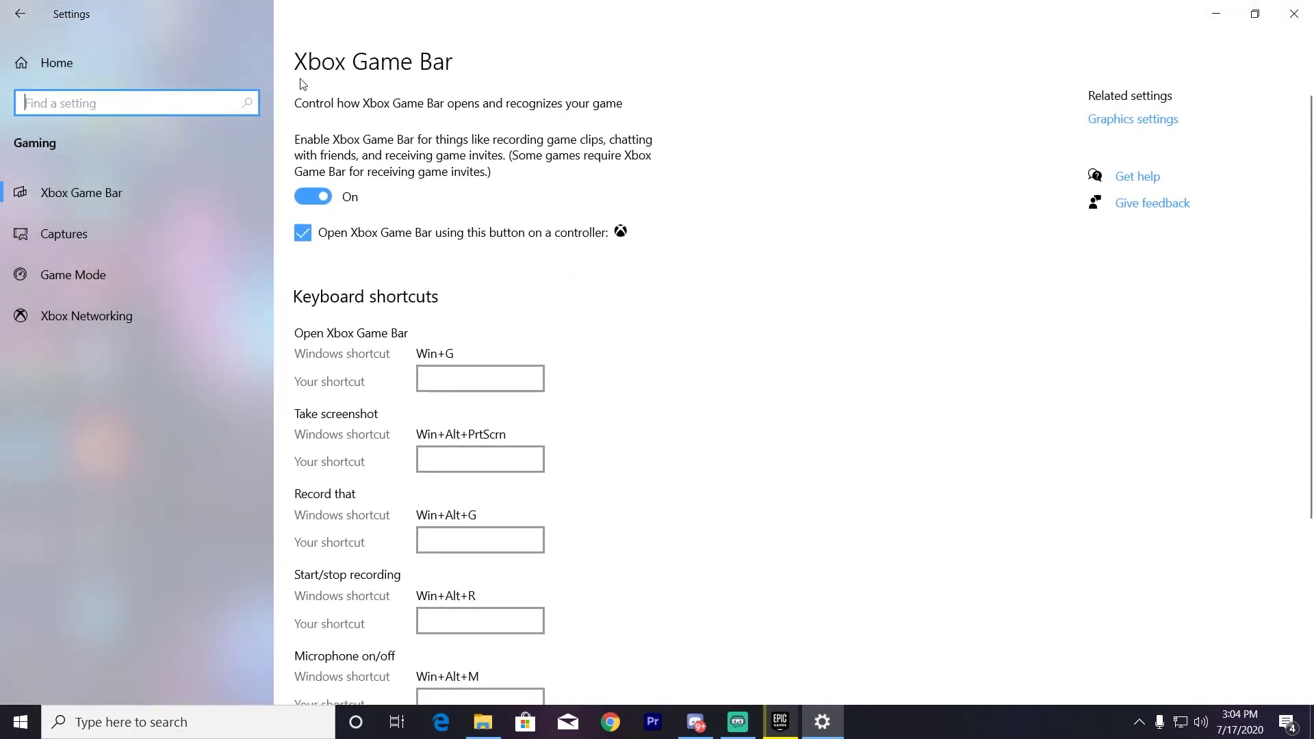
pyautogui.click(318, 197)
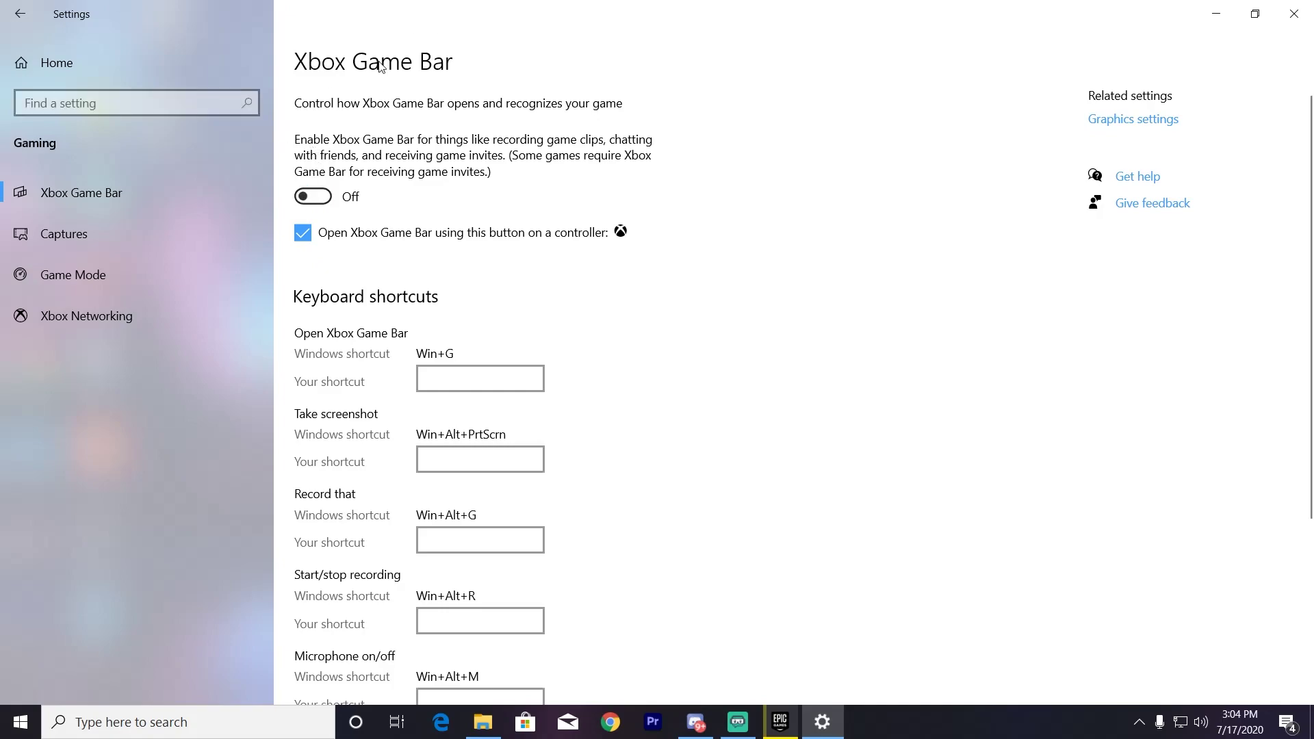
# Switch Game Mode off and close Settings.
pyautogui.click(96, 281)
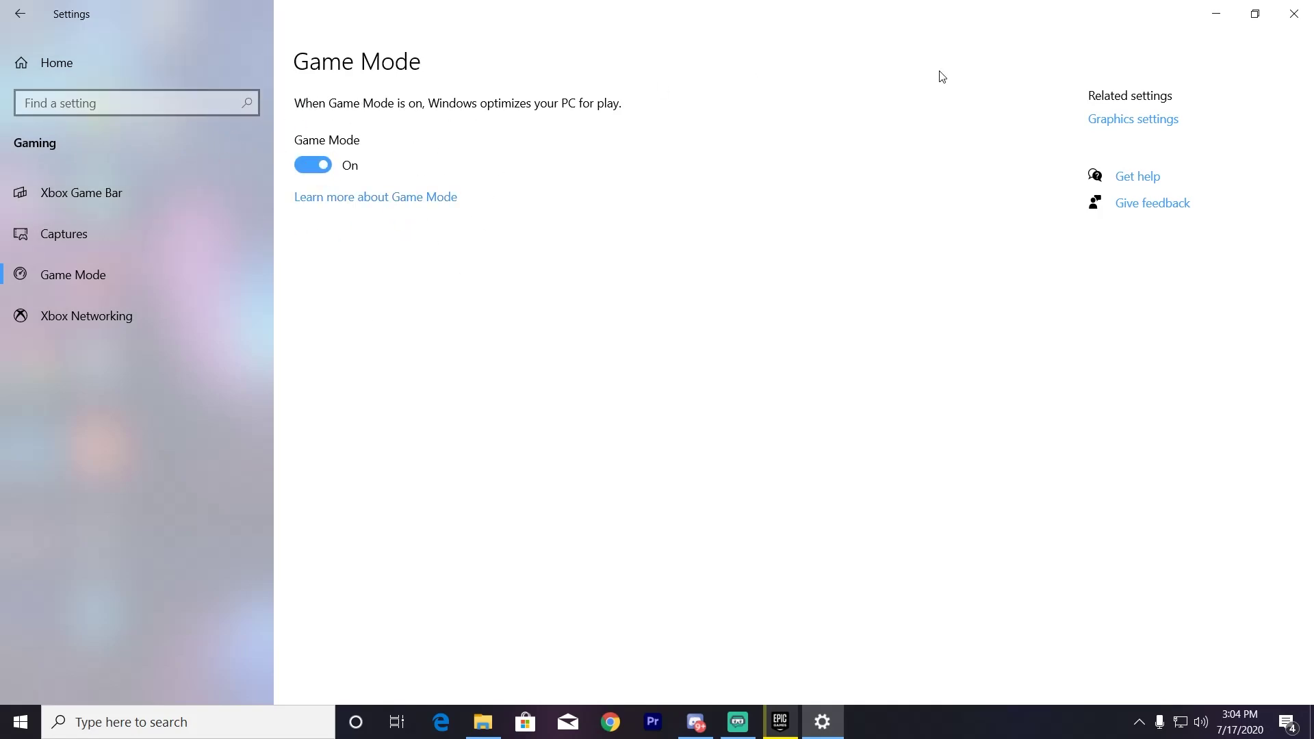
pyautogui.click(318, 166)
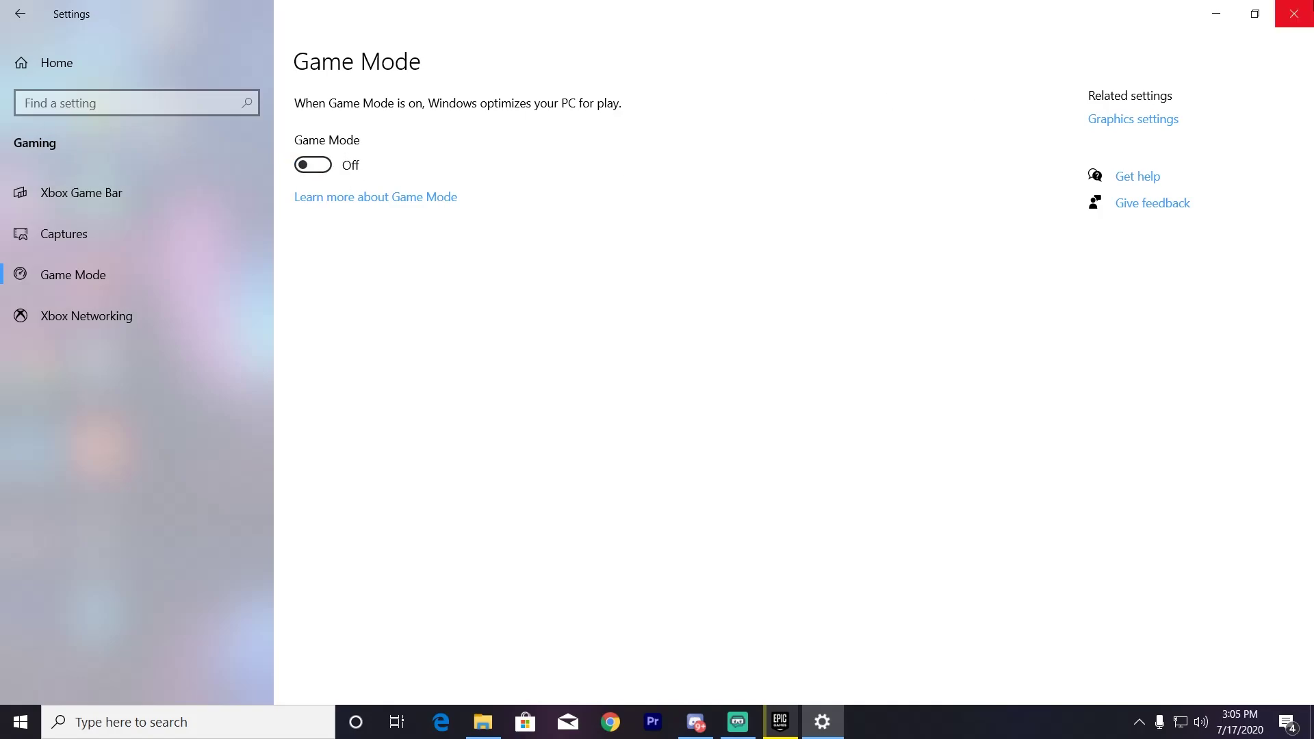
pyautogui.click(1293, 14)
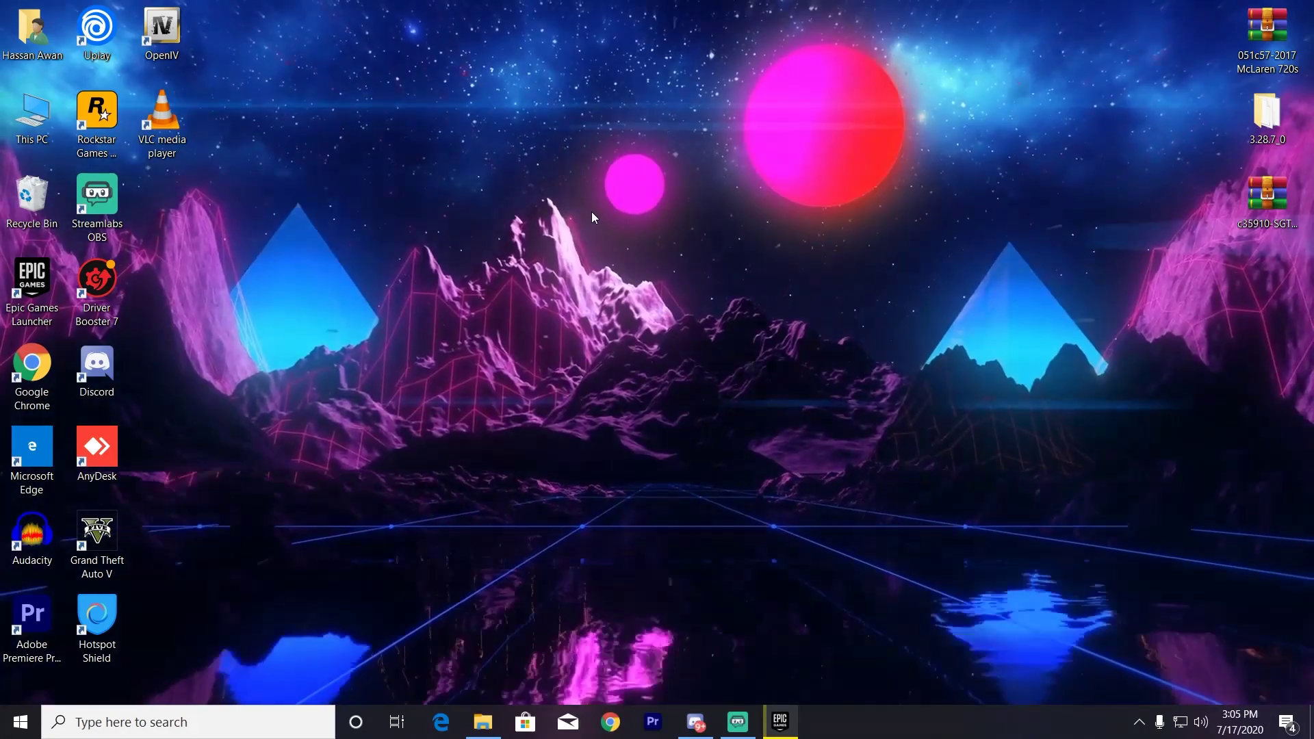
# Launch Google Chrome from its desktop shortcut.
pyautogui.rightClick(592, 212)
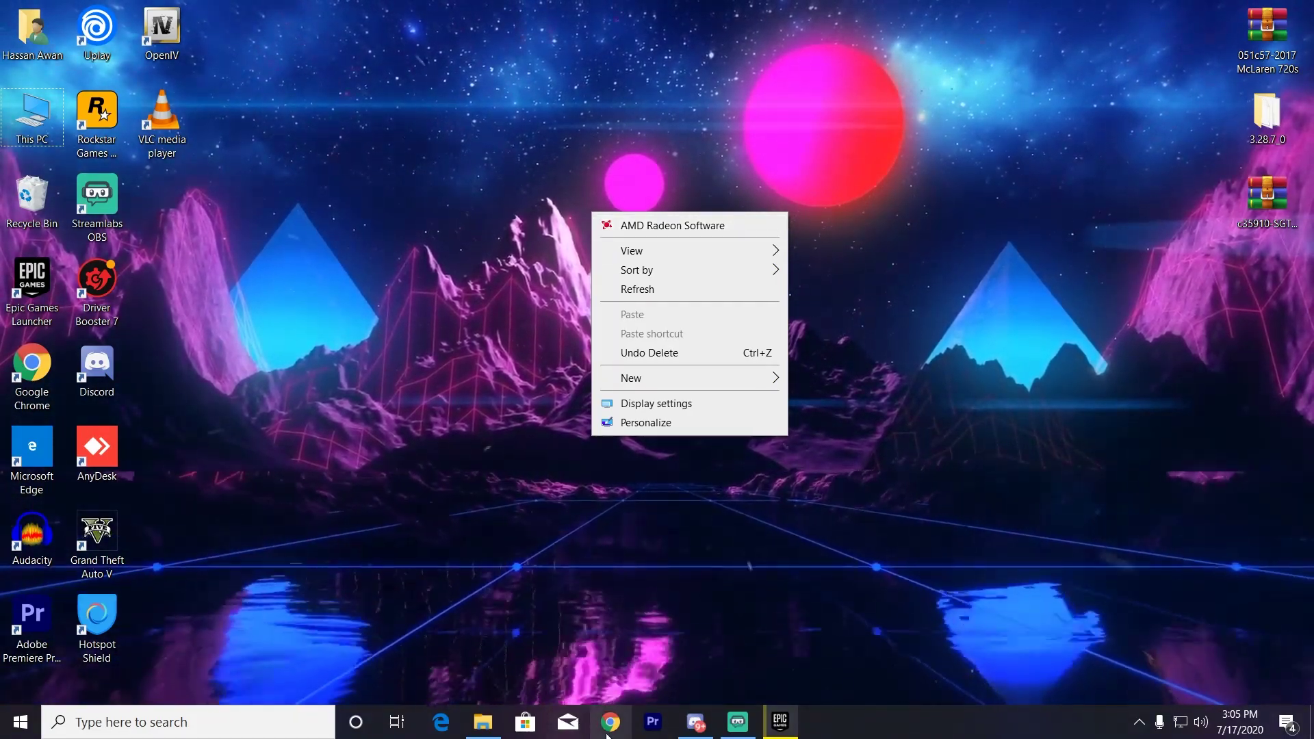
pyautogui.doubleClick(31, 373)
# Maximize Chrome and load amd.com/en/support, scrolling down to the product lists.
pyautogui.doubleClick(561, 60)
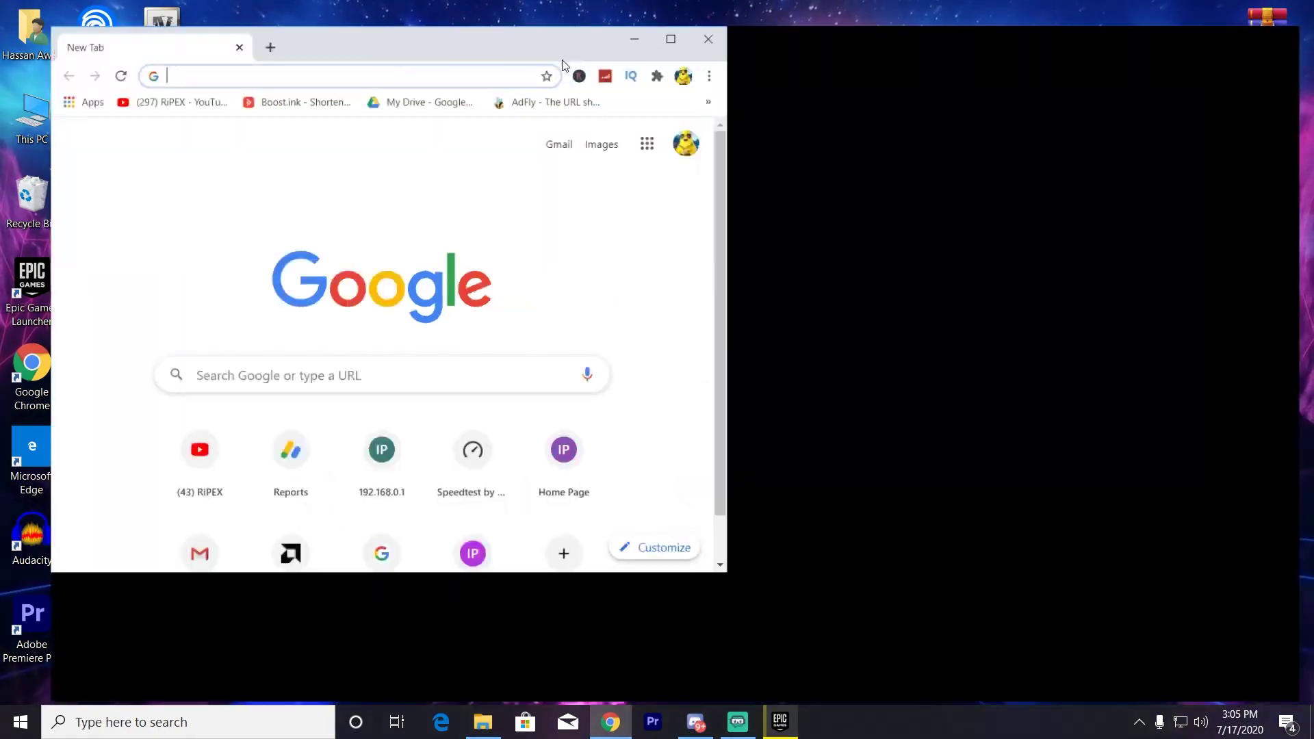
pyautogui.write('amd.com/en/support')
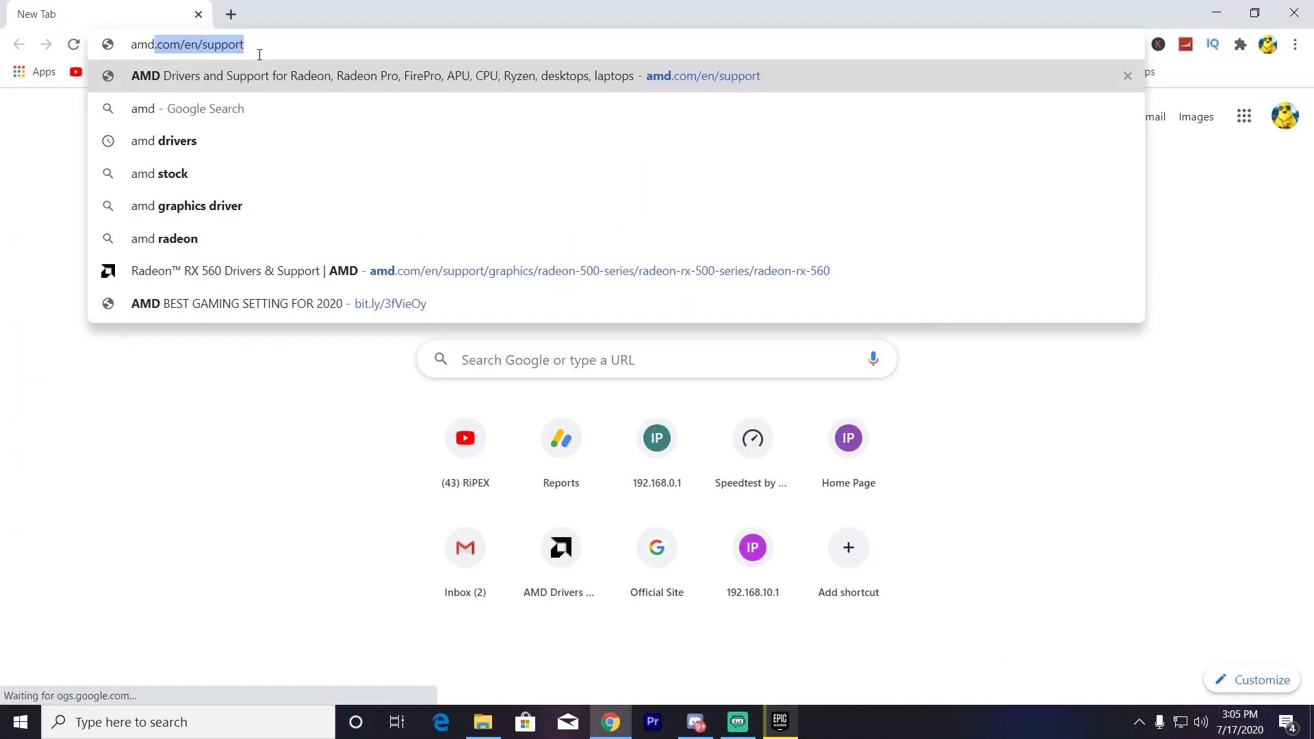
pyautogui.press('Return')
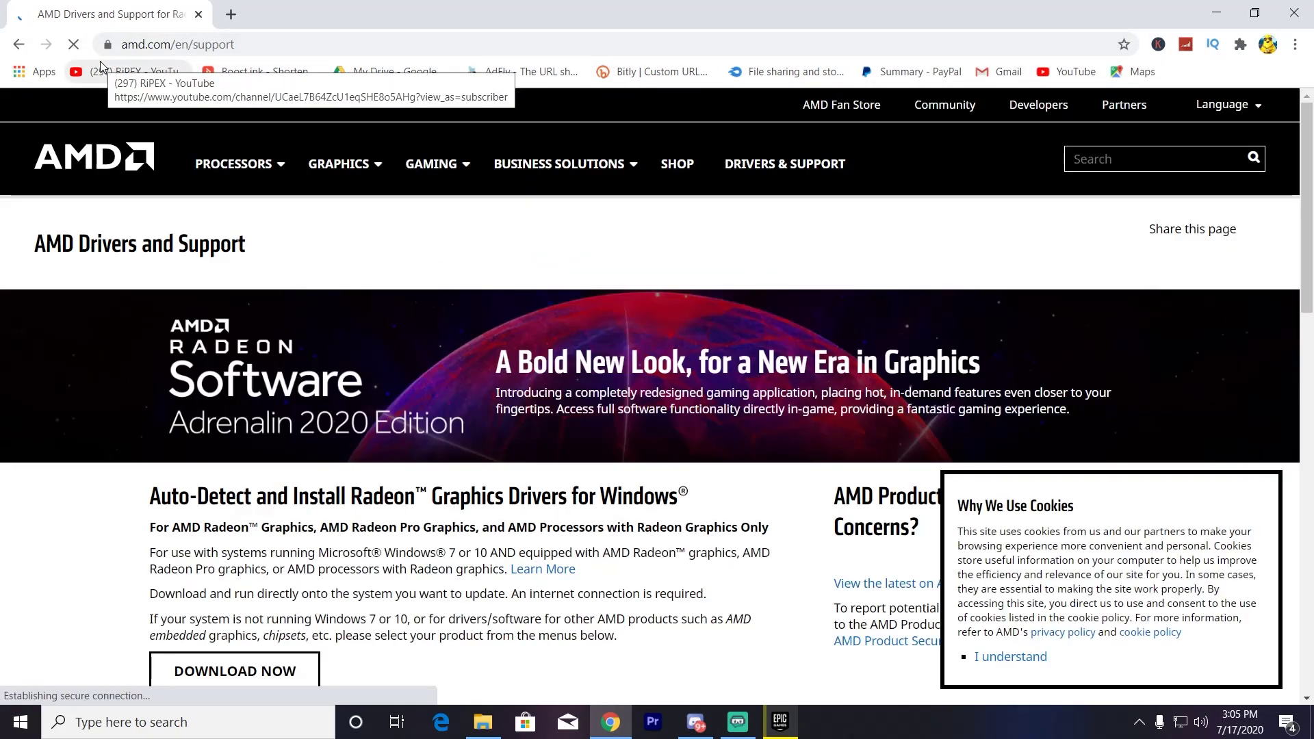
pyautogui.scroll(-10, 210, 270)
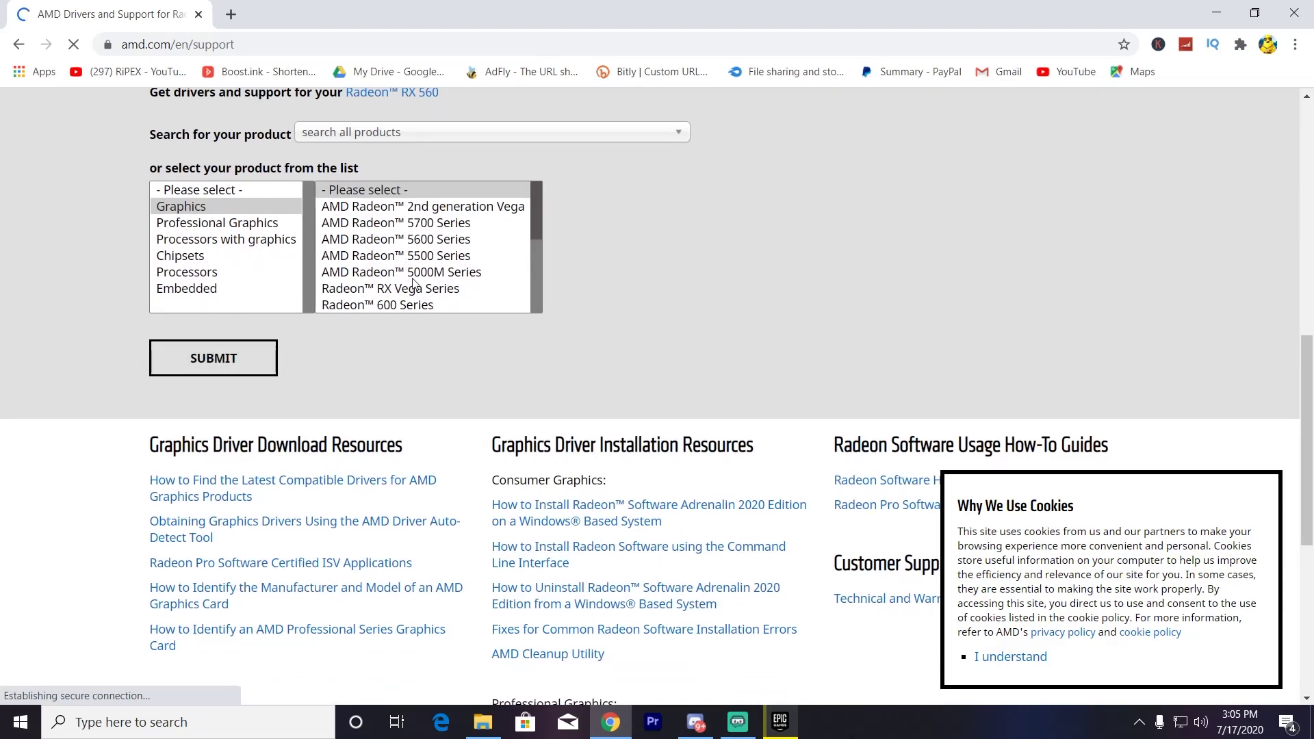
pyautogui.scroll(-3, 412, 283)
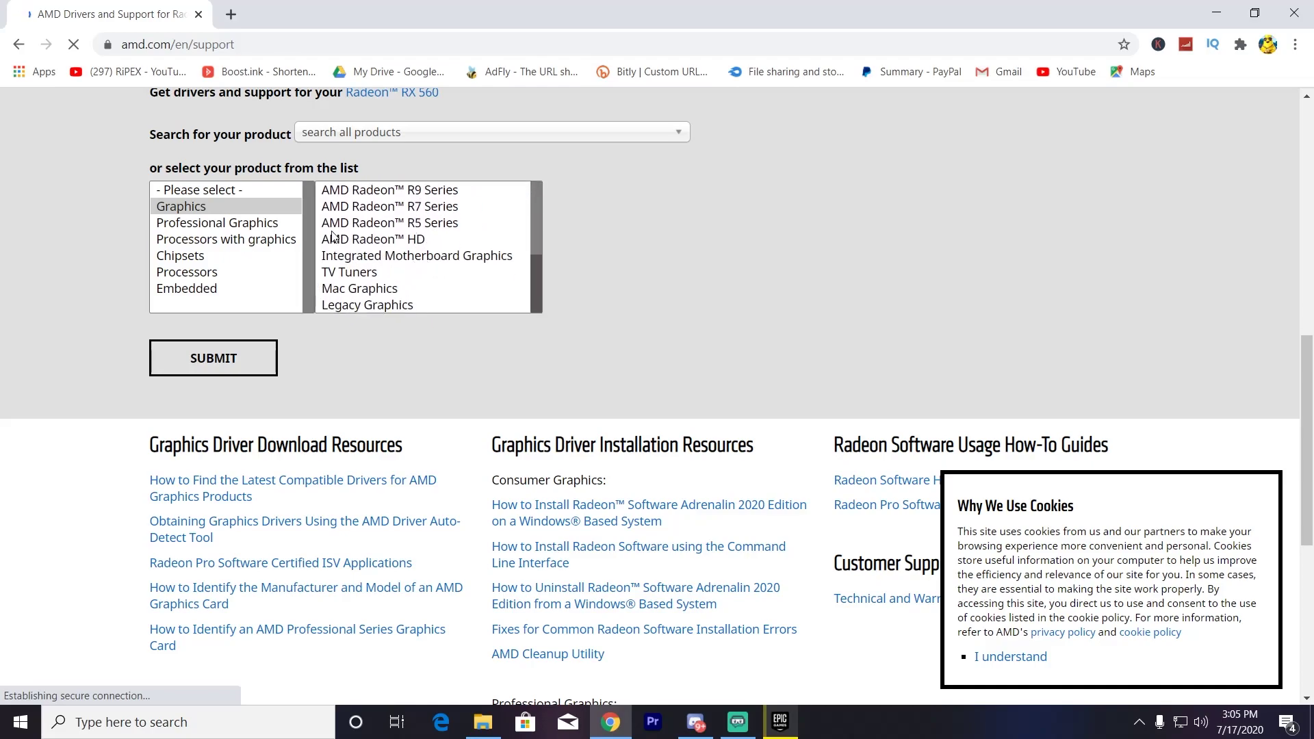
# Load the NVIDIA driver downloads page, nvidia.com/download, in a new tab.
pyautogui.click(241, 15)
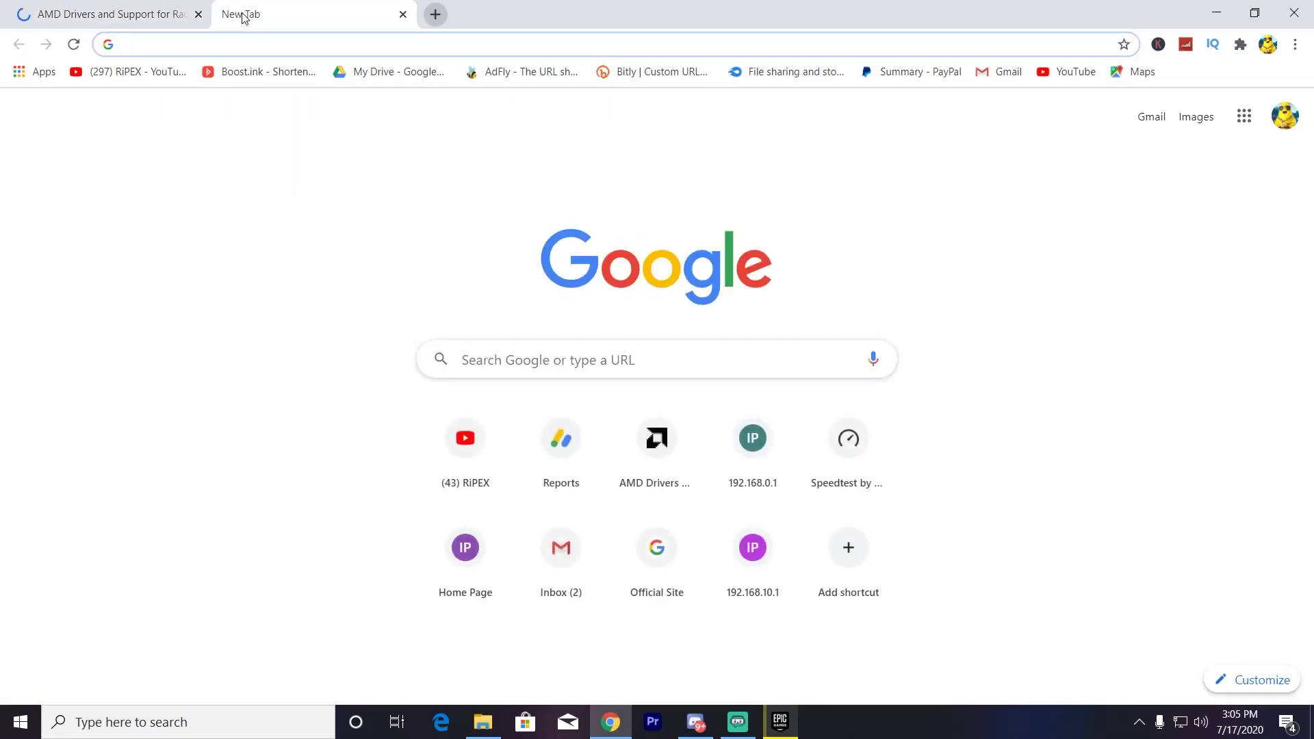
pyautogui.write('n')
pyautogui.press('Return')
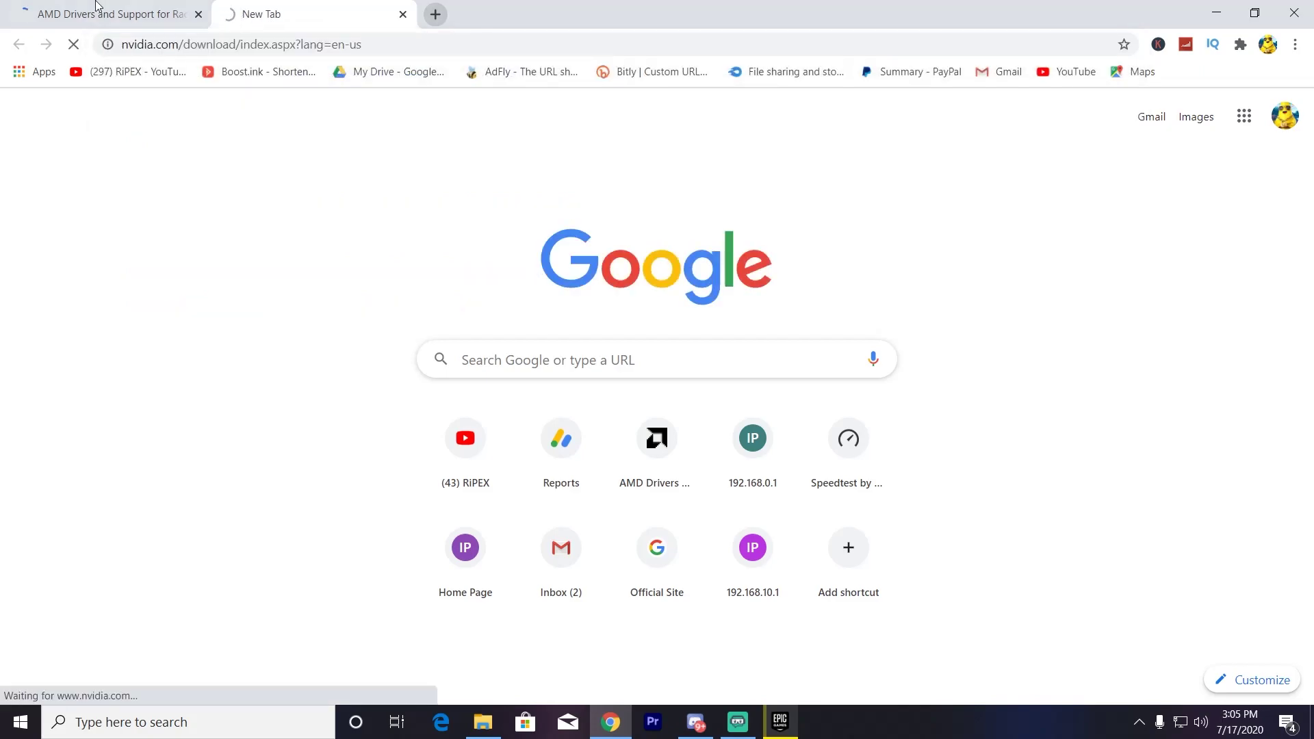